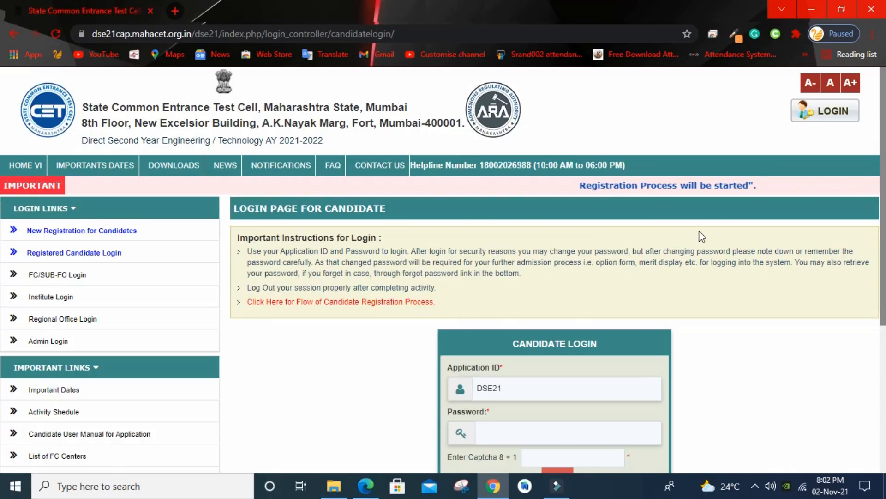
Step: Enter the Application ID in the Candidate Login form, correcting a mistyped digit
drag(881, 108, 880, 223)
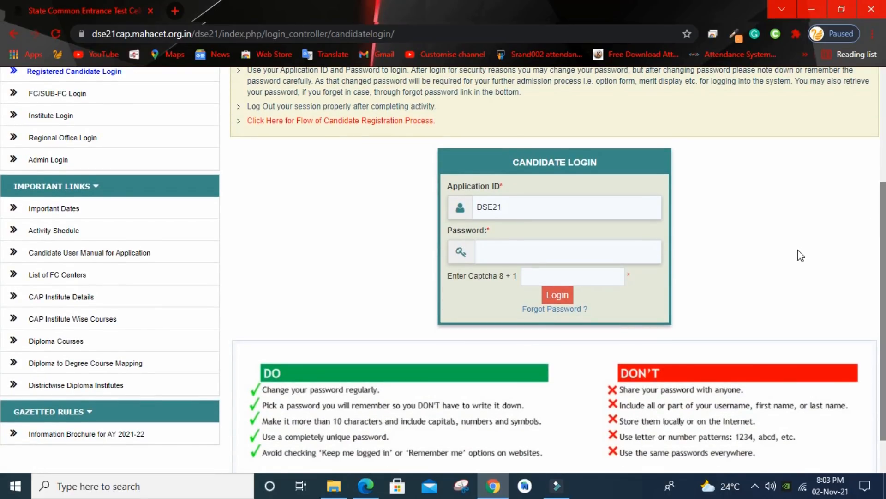
click(512, 205)
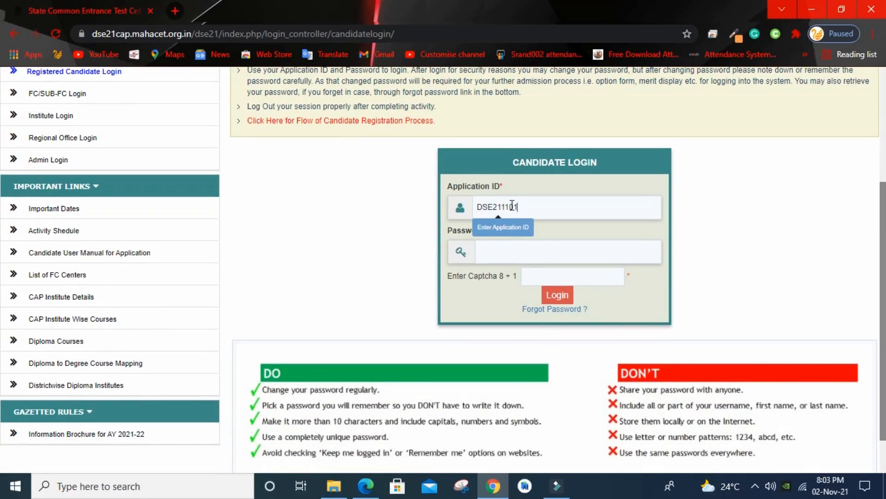
key(Left)
key(Left)
key(Left)
key(Left)
key(End)
Step: Enter the account password and captcha answer 9, then log in
click(513, 253)
text(*********)
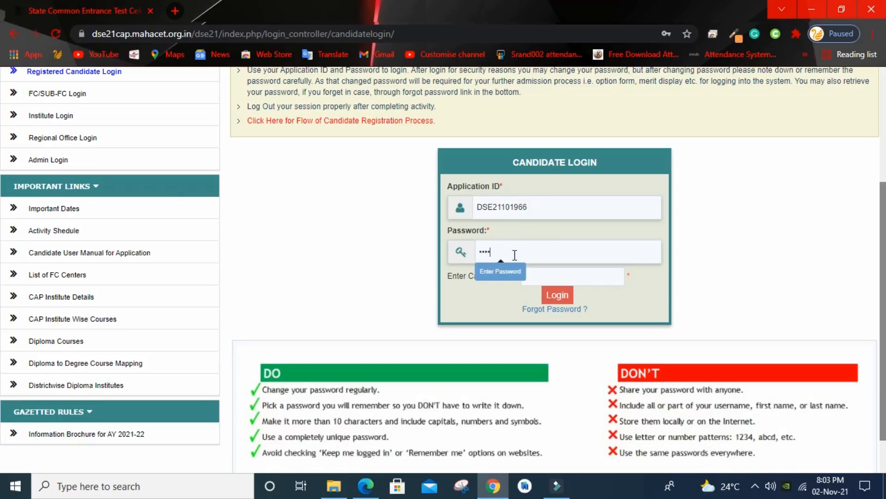
click(550, 277)
text(9)
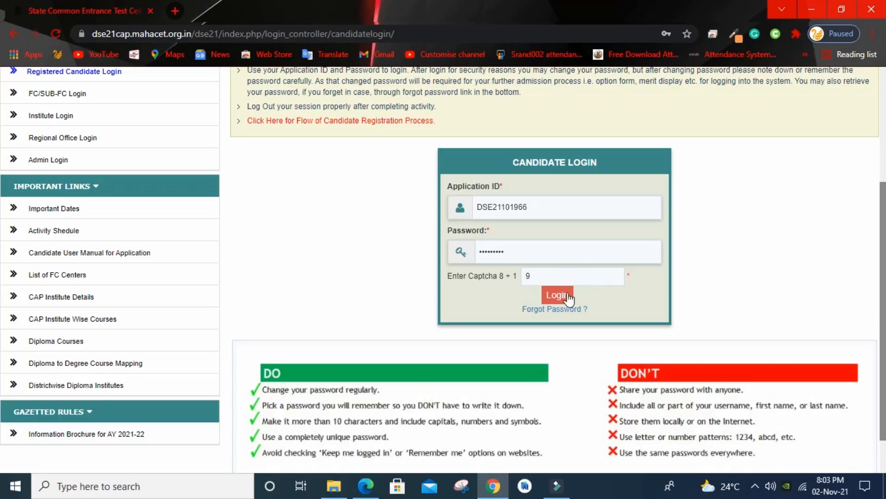
click(557, 295)
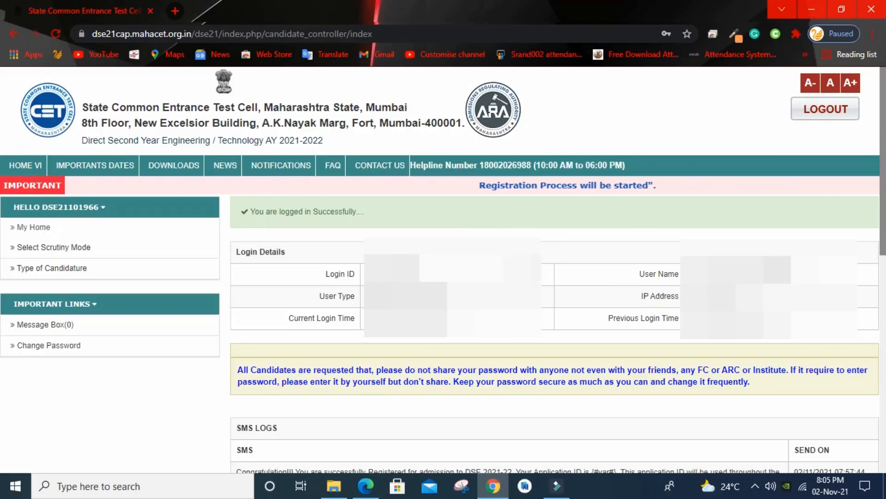
Step: On the Select Scrutiny Mode page, choose E-Scrutiny and save to continue
click(32, 252)
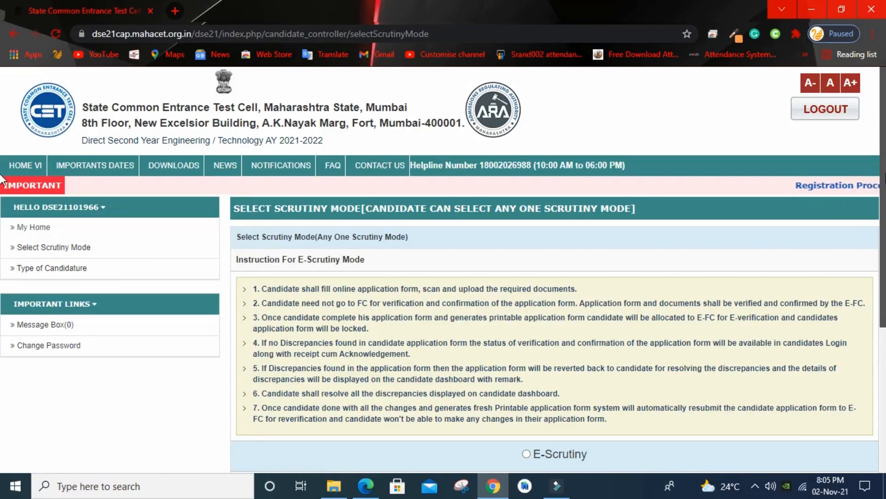
scroll(3, 217, down, 1)
scroll(2, 245, down, 1)
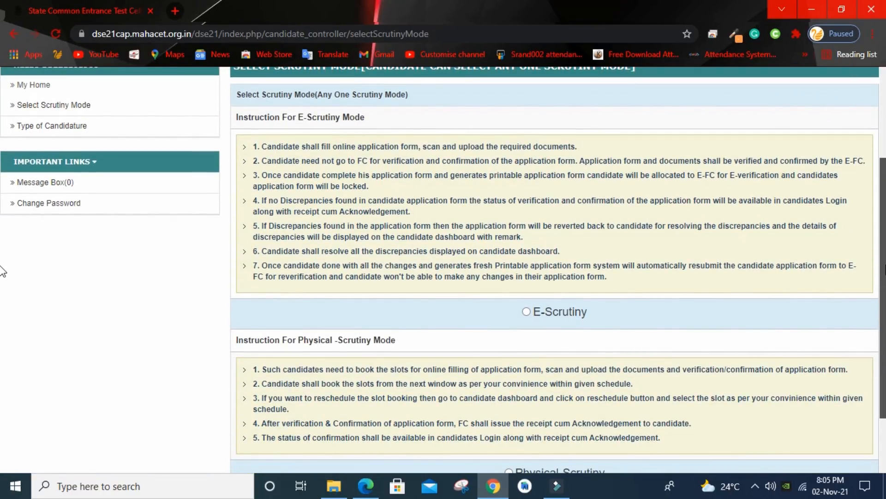
scroll(2, 271, up, 1)
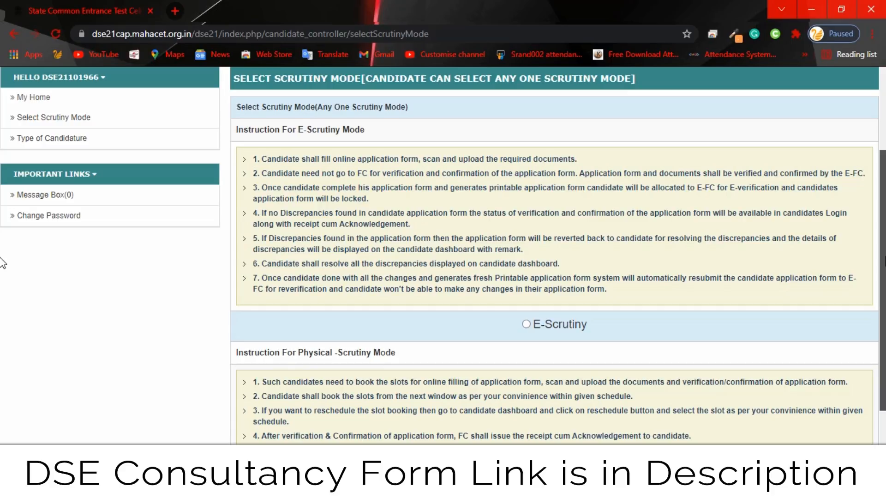
scroll(1, 262, down, 2)
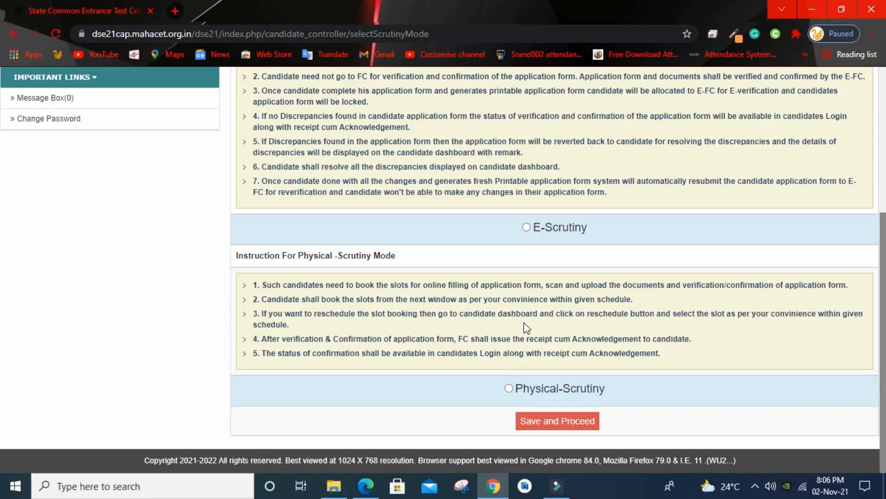
drag(883, 338, 883, 257)
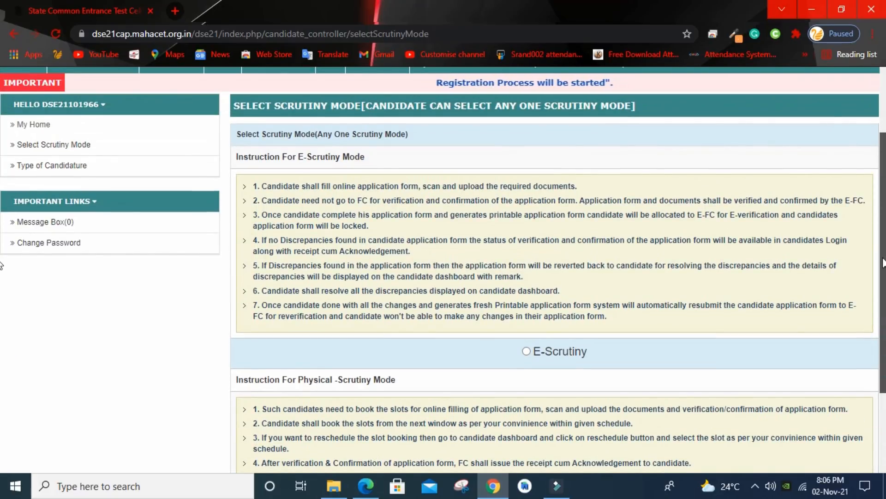
click(527, 352)
drag(883, 249, 872, 329)
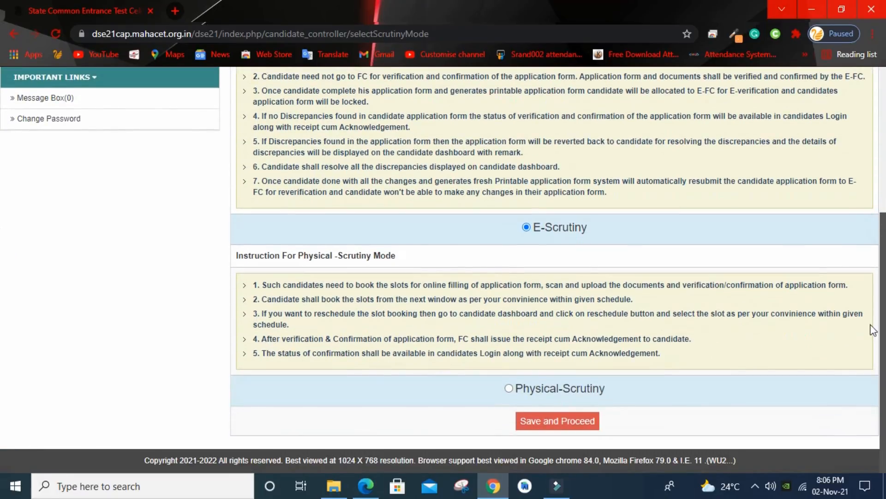
click(561, 427)
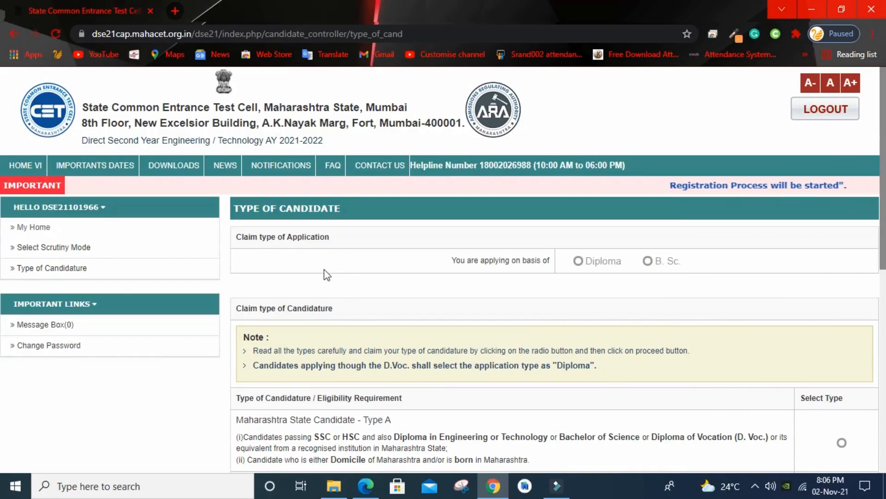
Step: Choose to apply on the basis of Diploma
scroll(277, 230, down, 2)
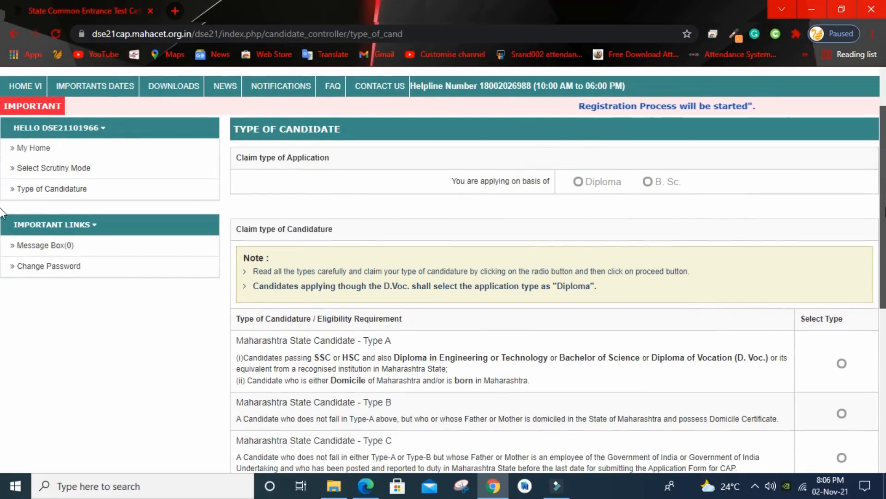
scroll(574, 244, up, 1)
click(577, 238)
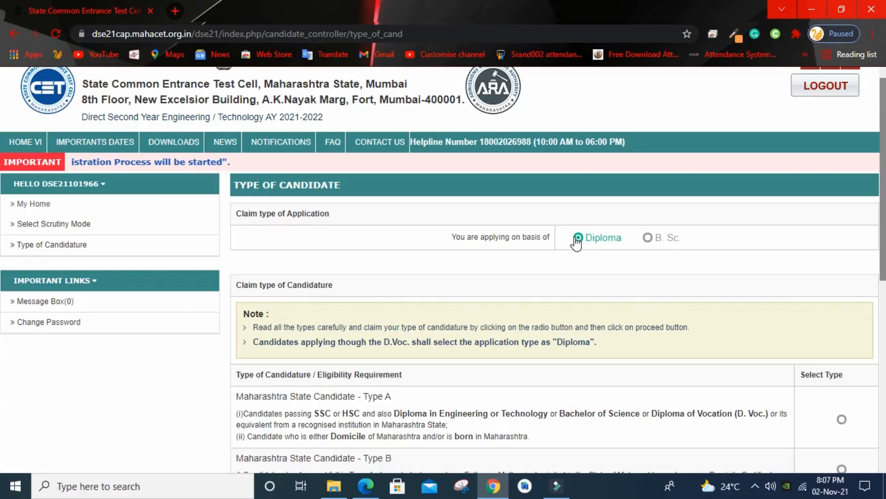
scroll(2, 196, down, 3)
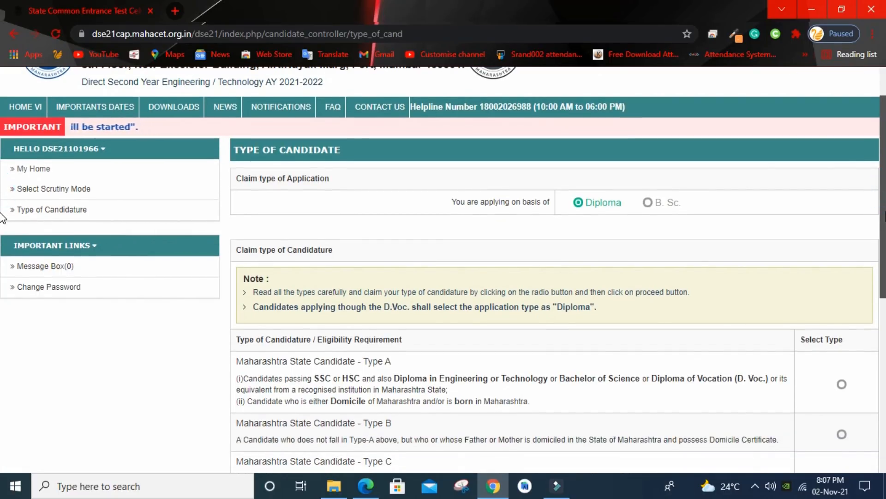
drag(881, 256, 881, 331)
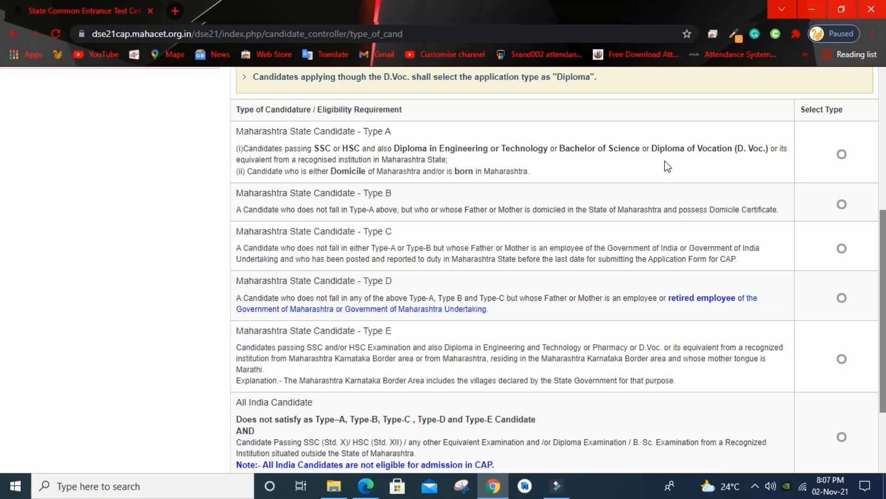
Step: Claim Maharashtra State Candidate Type A, save, and confirm the details
click(840, 158)
scroll(3, 250, down, 1)
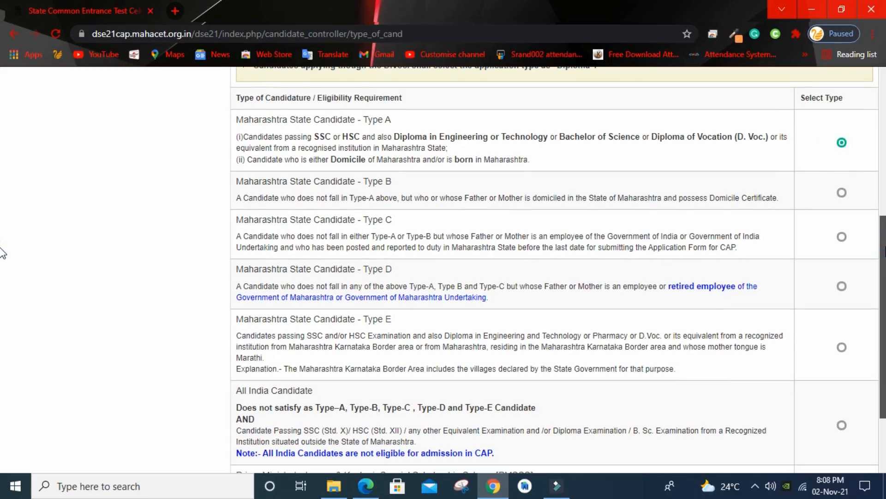
scroll(3, 253, down, 3)
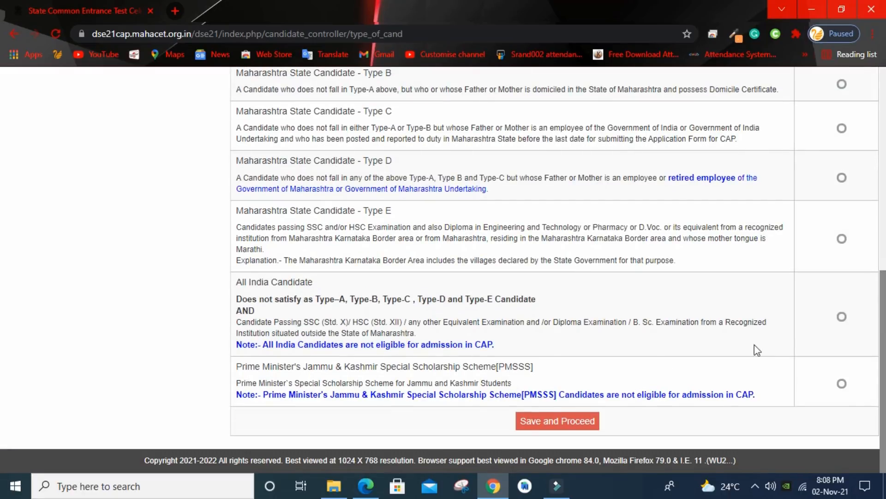
click(556, 427)
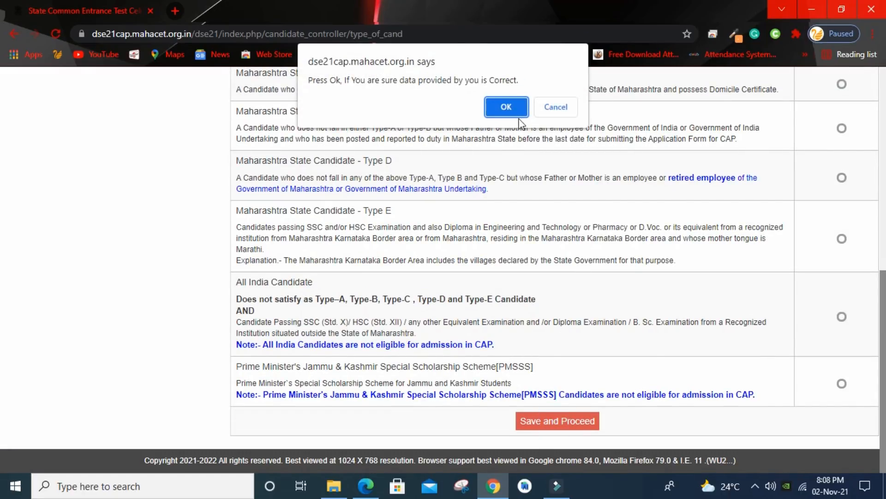
click(505, 105)
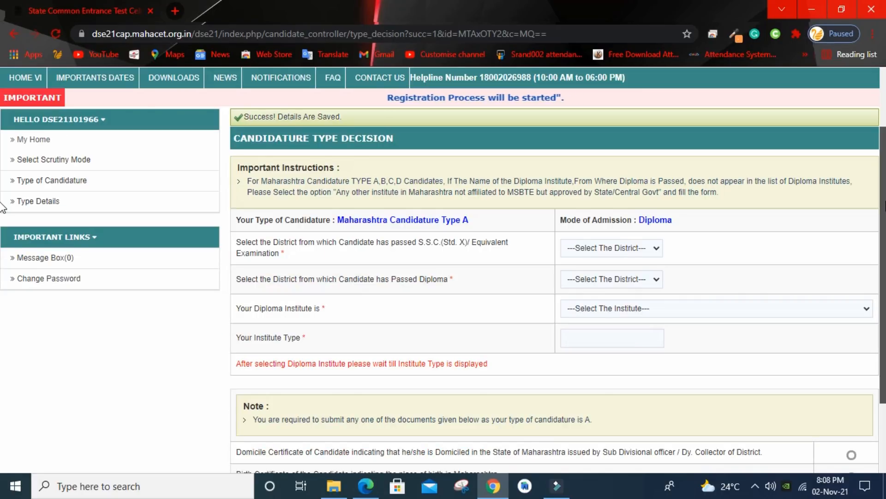
Step: Set both the SSC and Diploma districts to Pune
scroll(4, 226, down, 2)
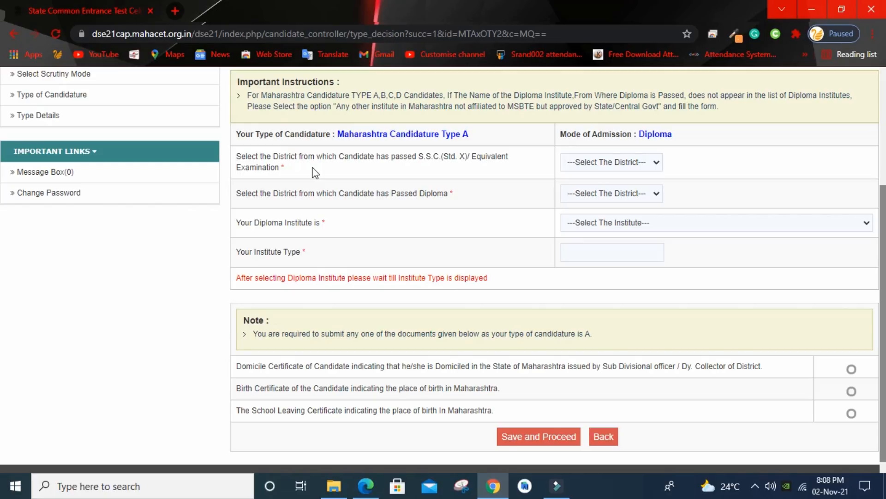
click(614, 163)
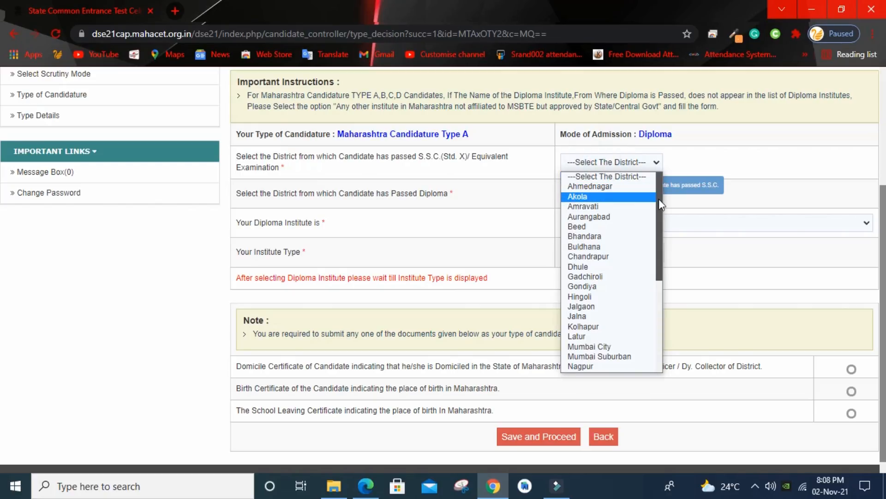
scroll(659, 198, down, 3)
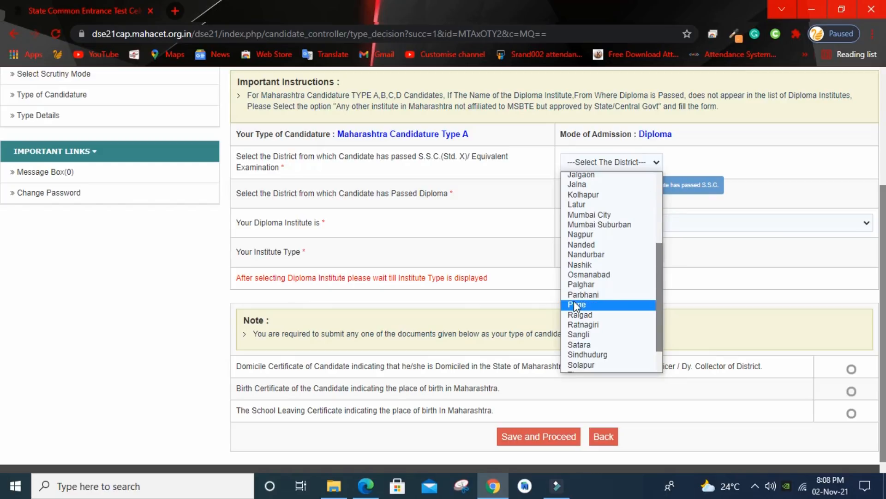
click(575, 305)
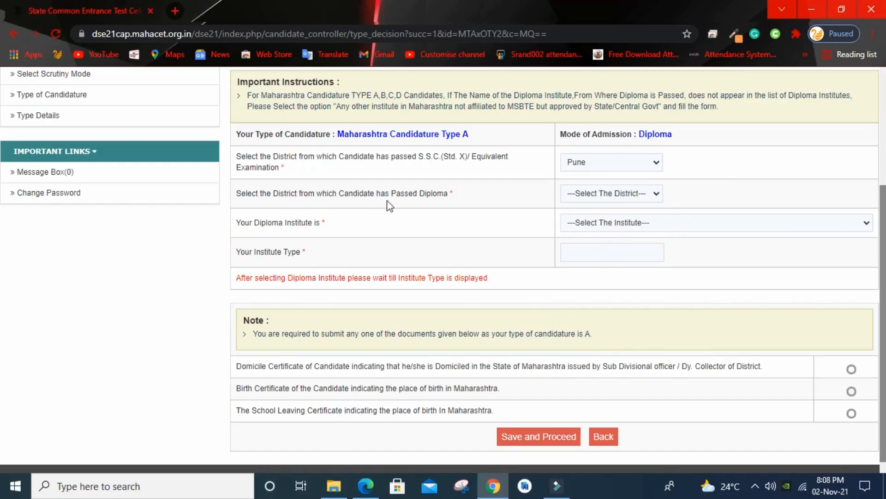
click(618, 194)
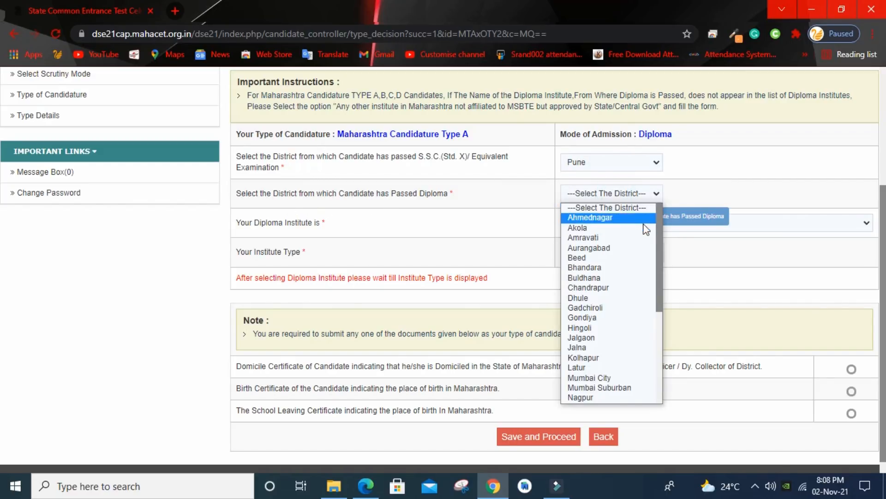
drag(657, 259, 658, 325)
click(583, 356)
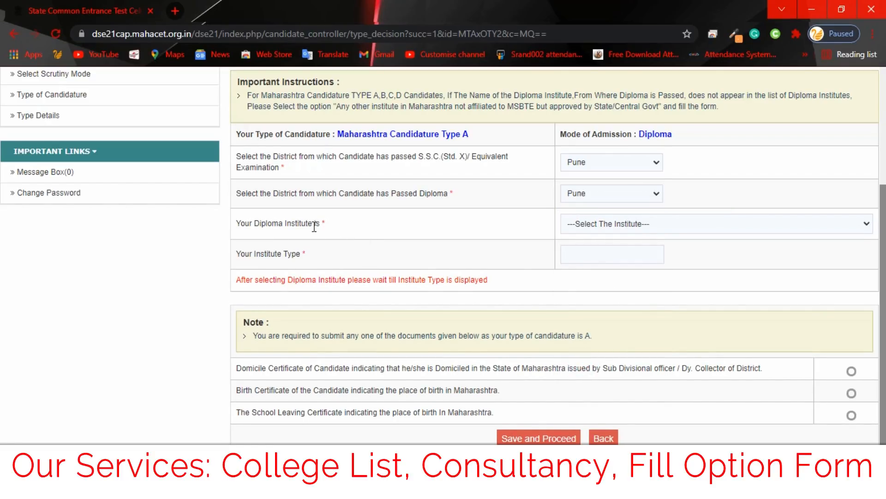
Step: Pick 6413-Pimpri Chinchwad Polytechnic as the diploma institute
click(635, 226)
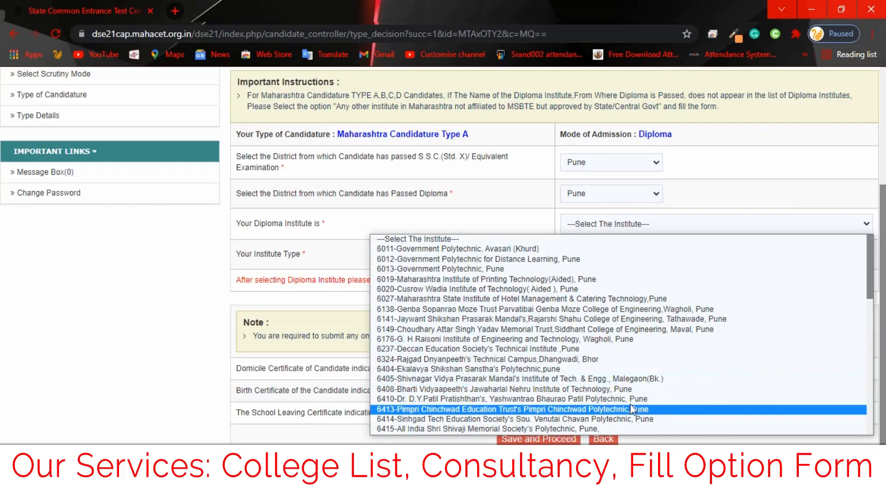
click(580, 409)
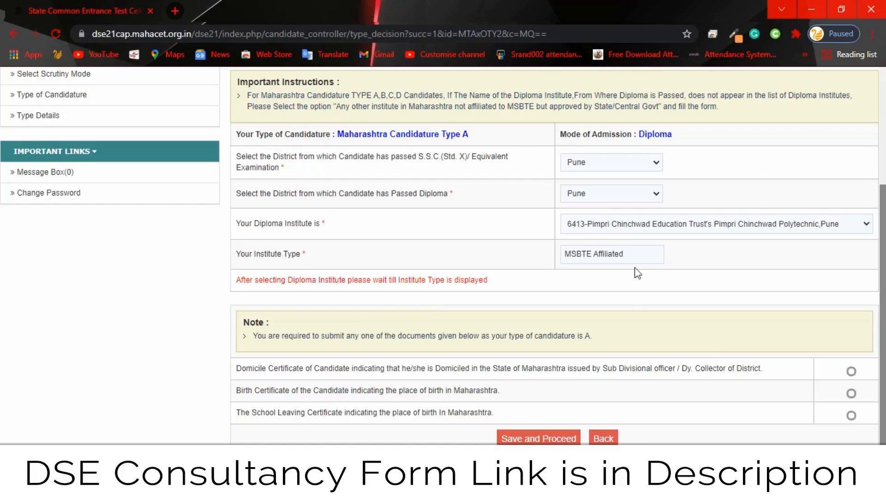
scroll(883, 233, down, 1)
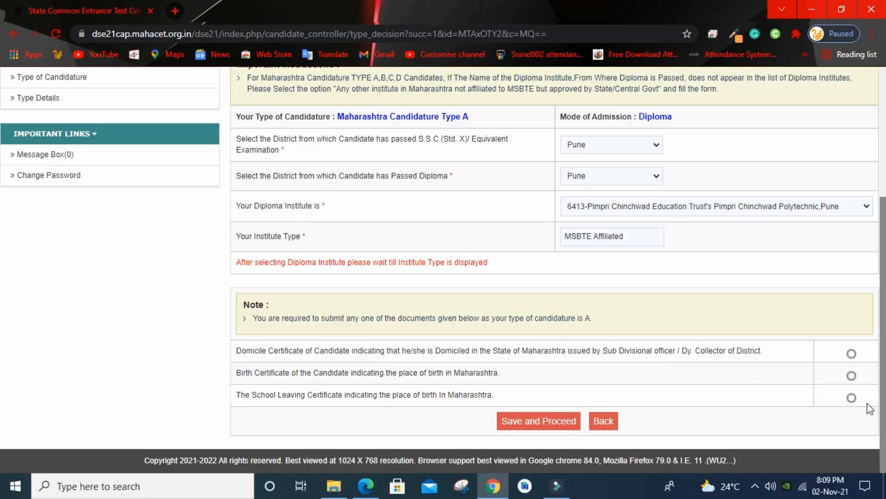
Step: Select School Leaving Certificate as the birthplace proof, save, and confirm
click(852, 397)
click(852, 353)
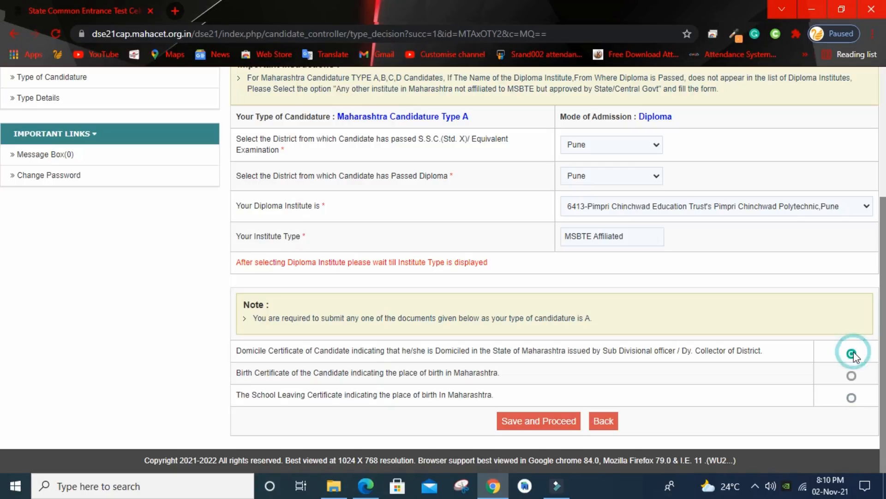
click(852, 376)
click(852, 398)
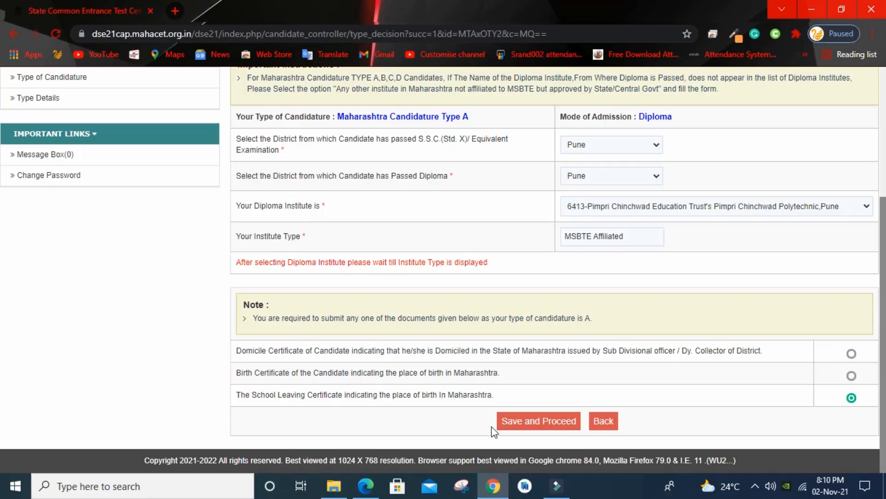
click(544, 425)
click(506, 106)
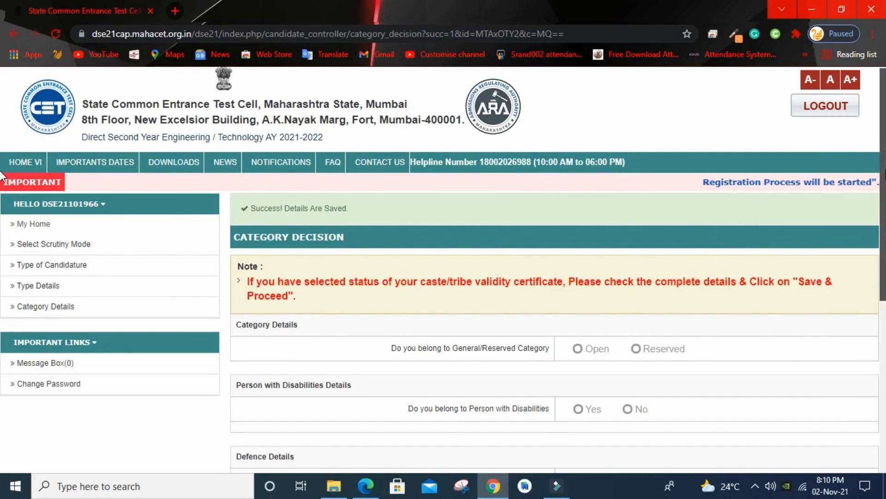
Step: Set the category to Open after briefly viewing the Reserved choices
scroll(2, 198, down, 2)
scroll(2, 198, down, 3)
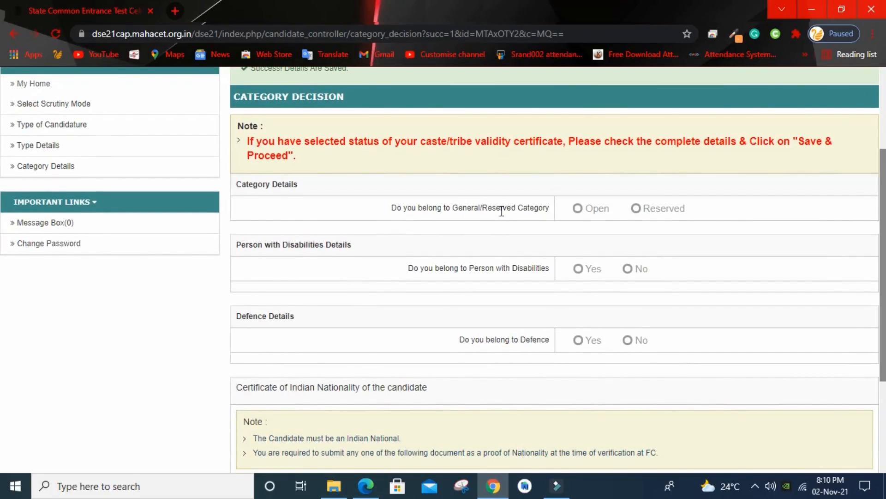
click(578, 209)
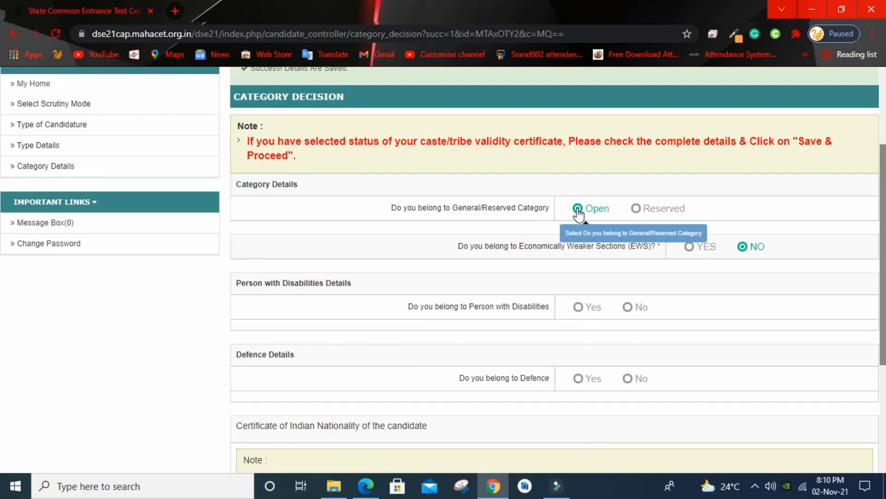
click(637, 209)
click(611, 249)
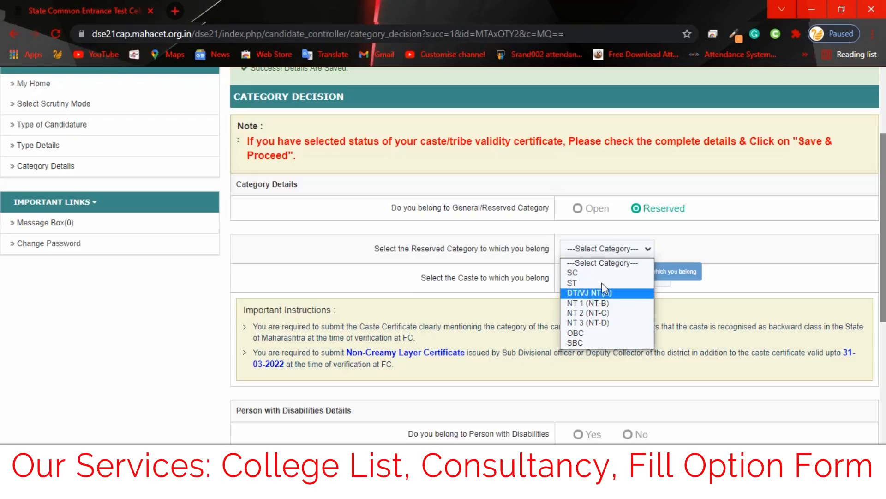
click(577, 208)
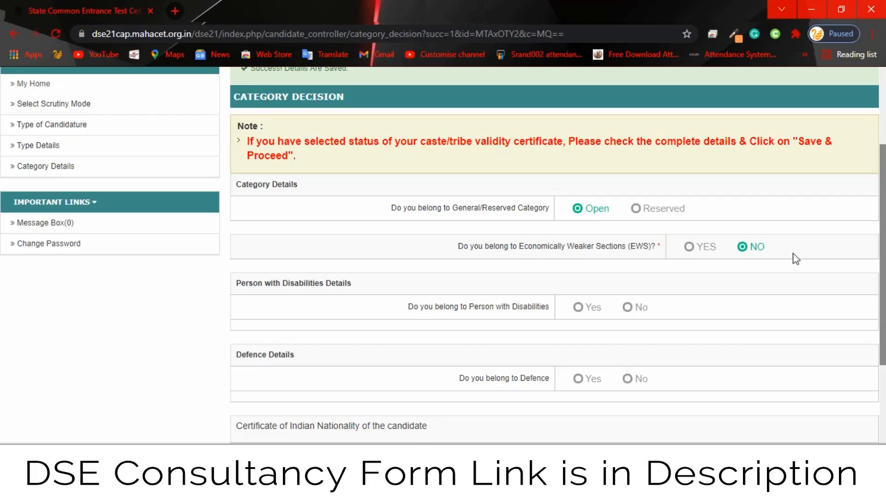
Step: Answer YES to EWS and set the EWS certificate status to Available
click(688, 255)
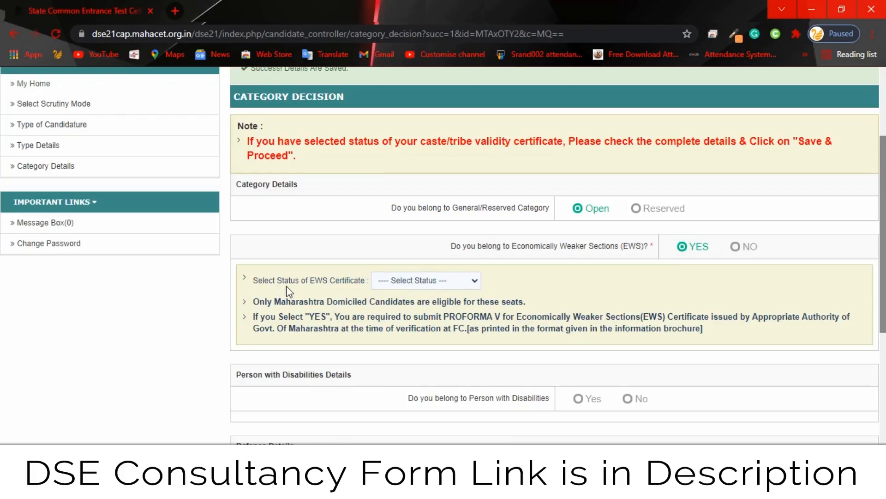
click(423, 281)
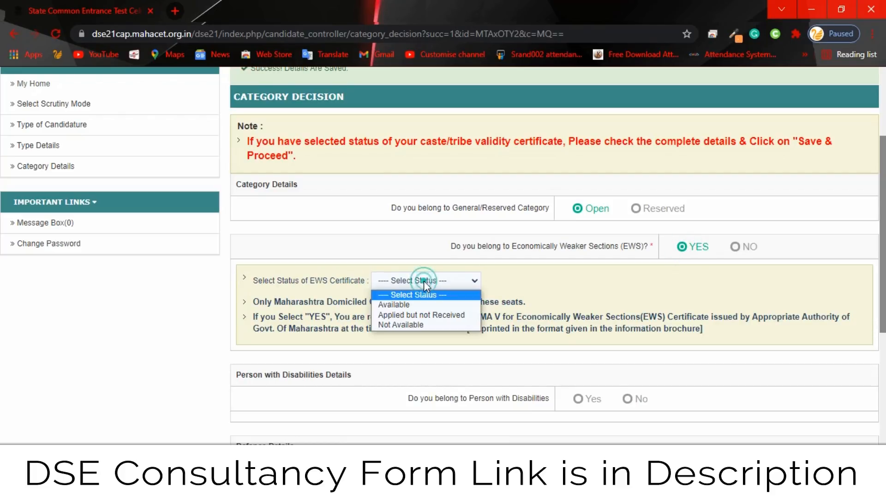
click(406, 303)
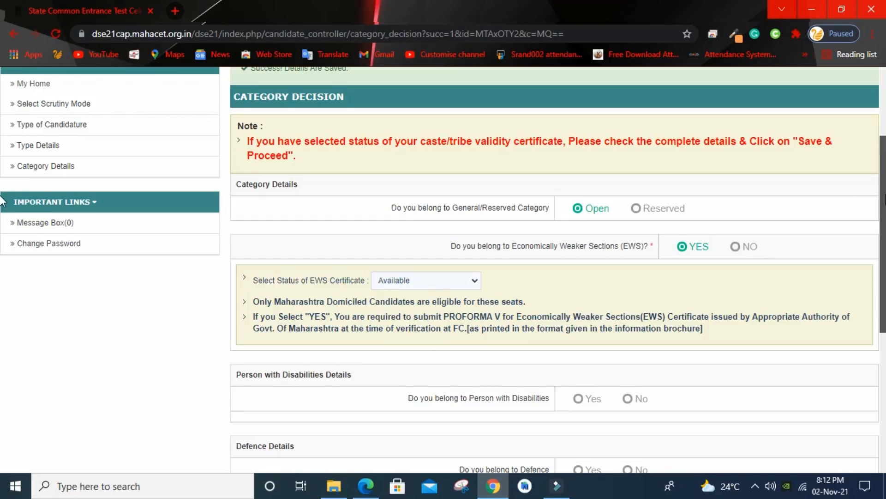
scroll(884, 249, down, 2)
Step: Answer No to both the disabilities and defence questions
scroll(496, 210, down, 2)
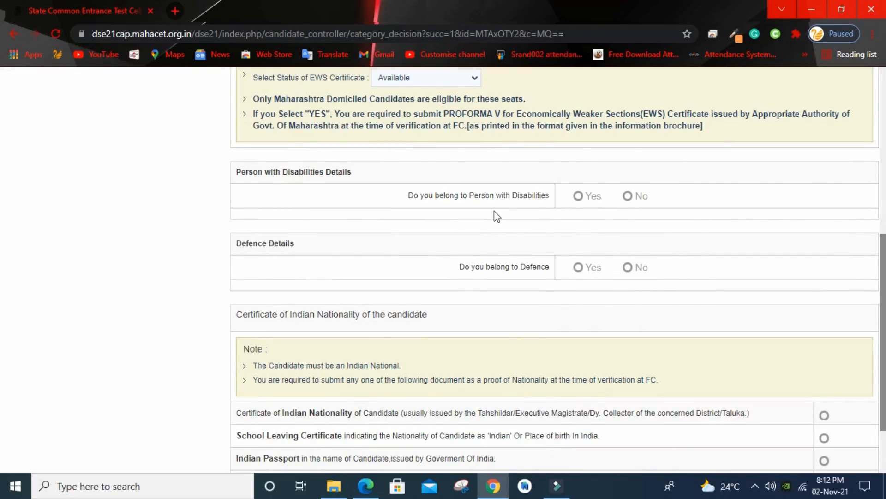
click(578, 196)
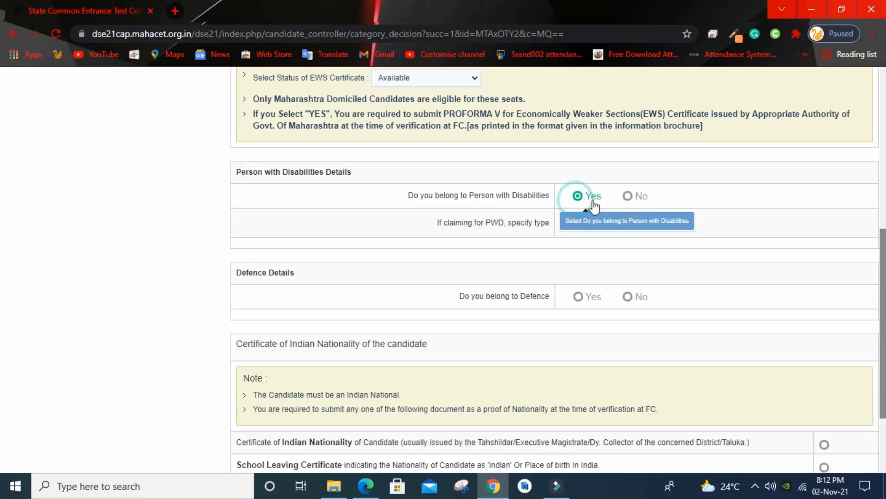
click(629, 197)
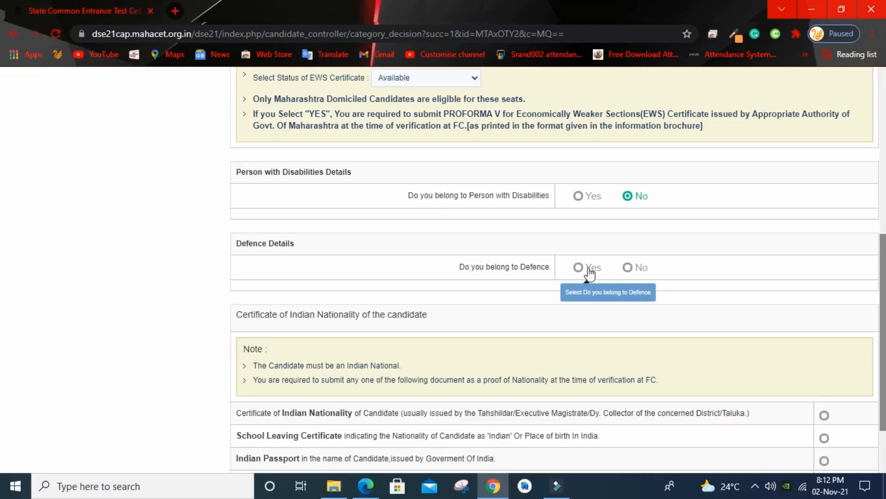
click(627, 274)
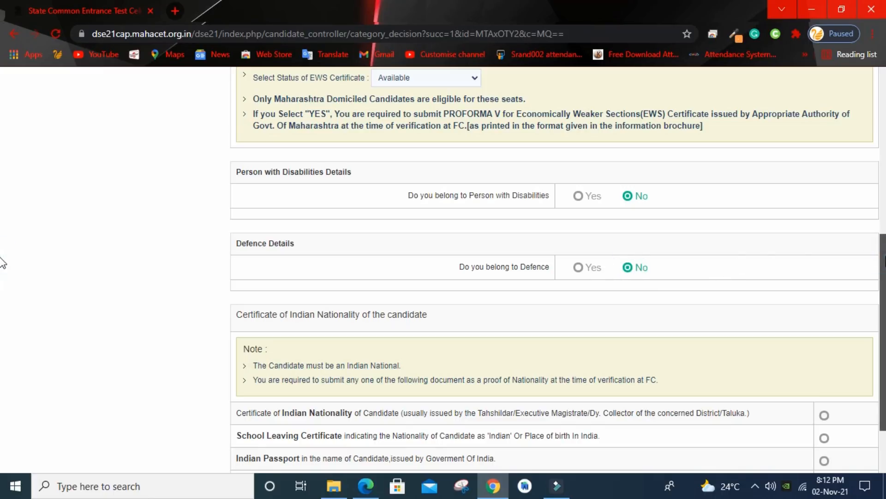
Step: Choose School Leaving Certificate as nationality proof, save, and confirm
scroll(2, 264, down, 2)
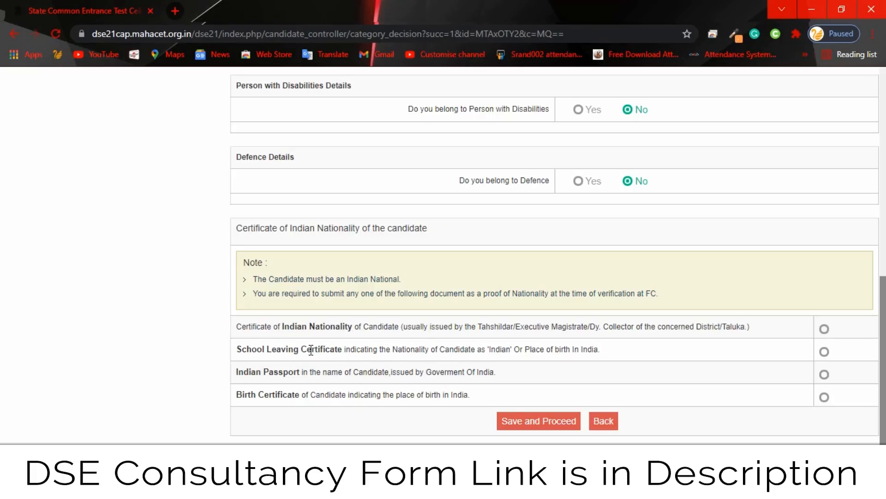
click(824, 352)
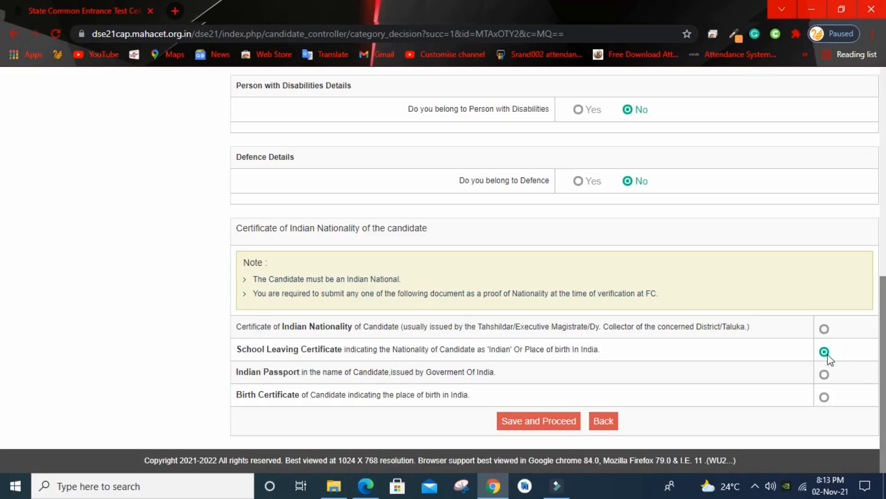
click(574, 419)
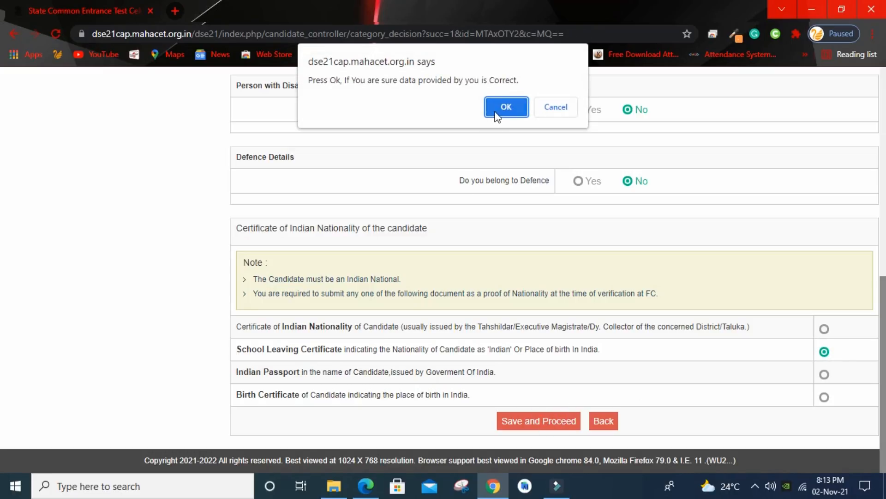
click(496, 109)
drag(884, 167, 883, 255)
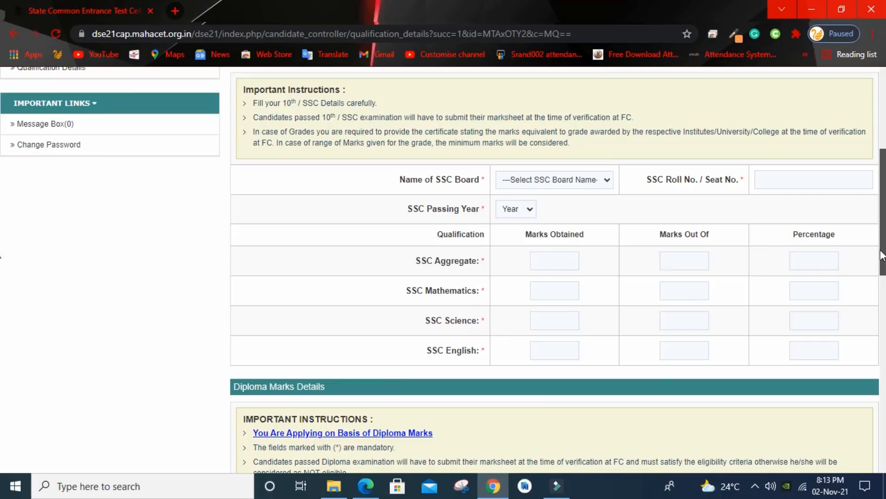
Step: Set the SSC board to Maharashtra State Board, fill the seat number and passing year
click(514, 183)
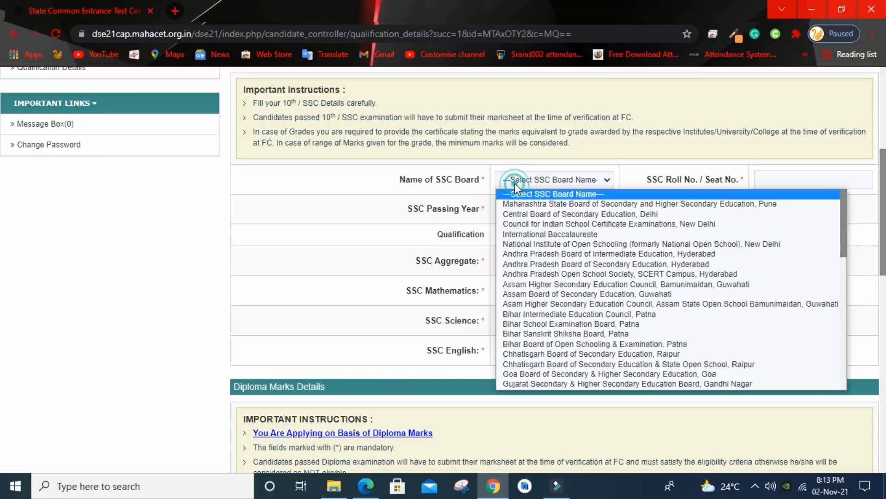
click(549, 205)
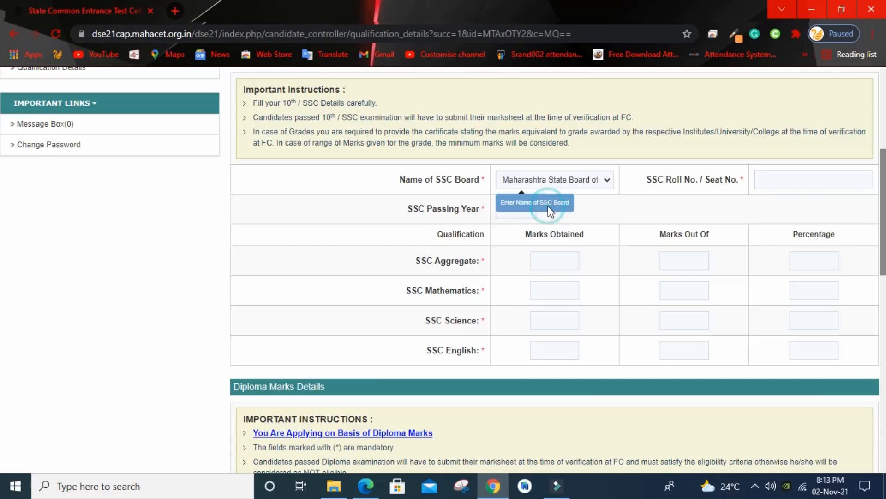
click(773, 182)
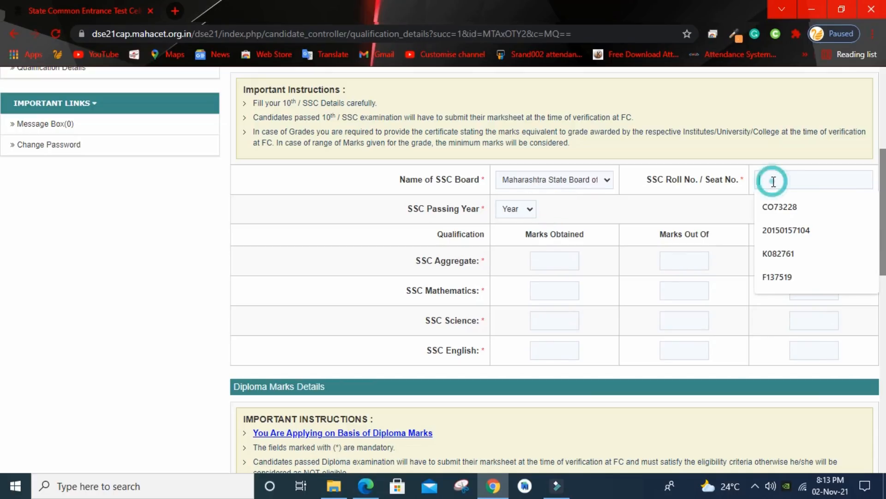
click(789, 212)
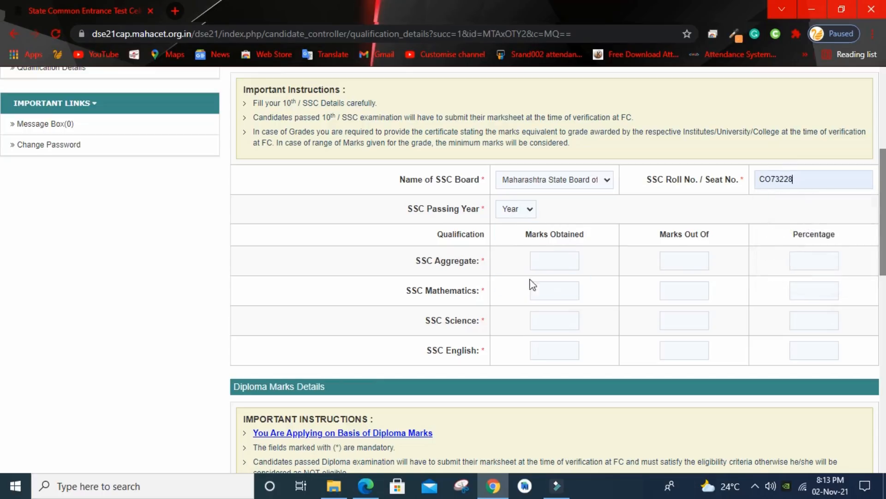
click(529, 210)
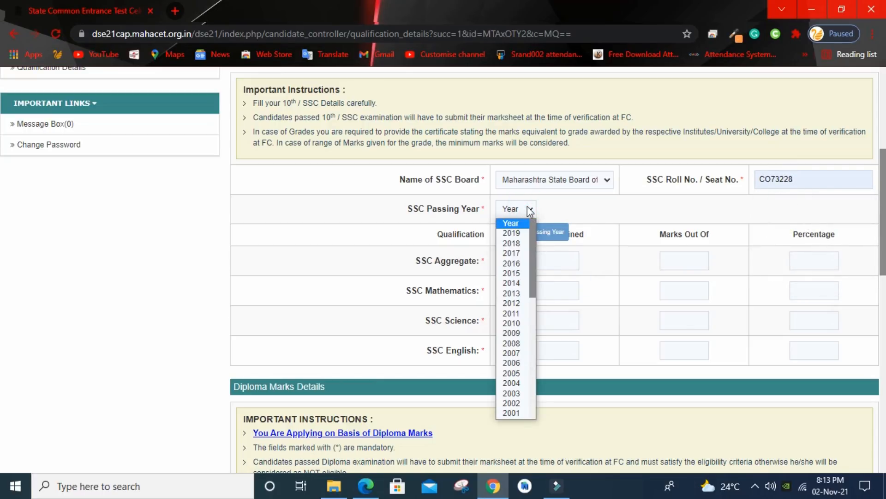
click(511, 353)
scroll(633, 215, down, 2)
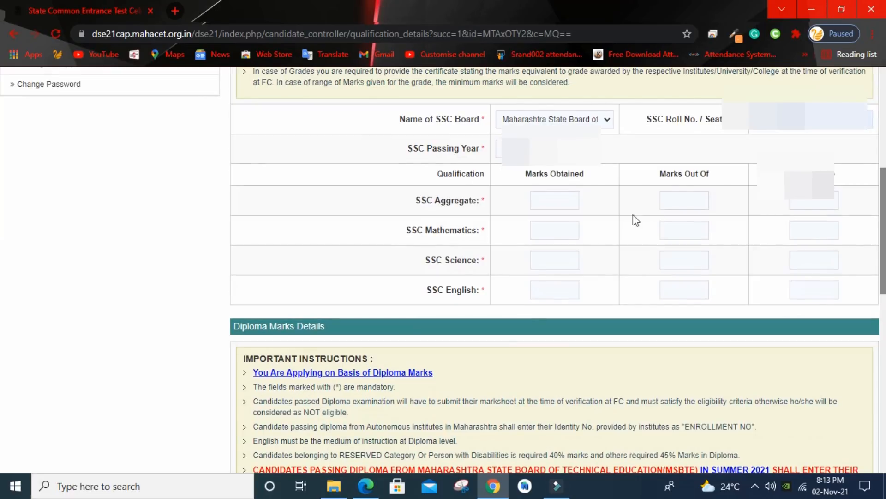
Step: Enter SSC aggregate marks as 538 out of 625, correcting an initial 500
click(545, 204)
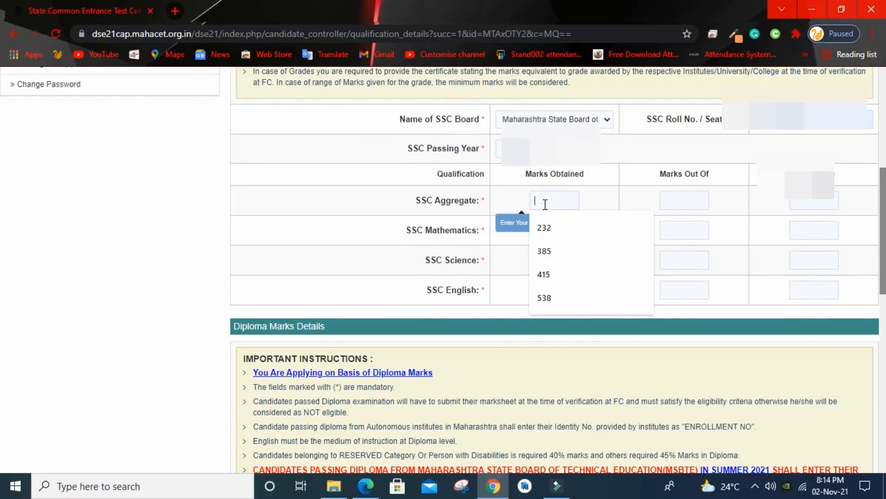
click(545, 297)
click(690, 197)
click(675, 227)
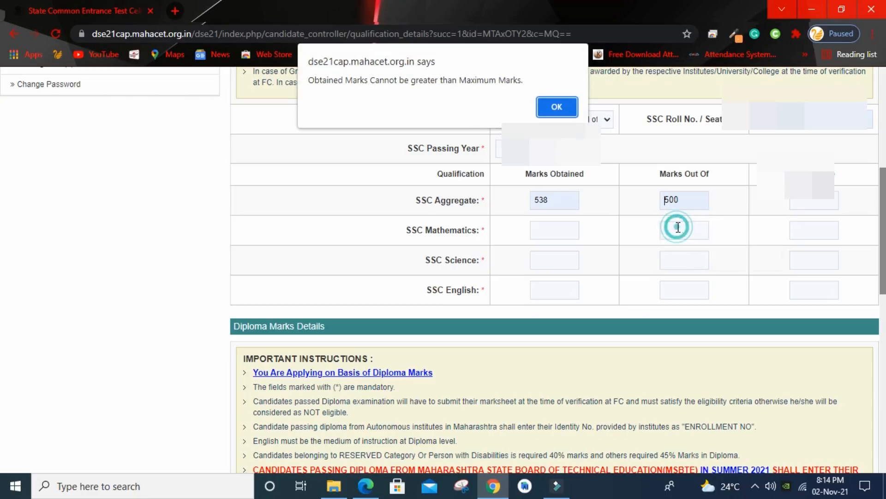
click(556, 107)
click(674, 198)
click(691, 253)
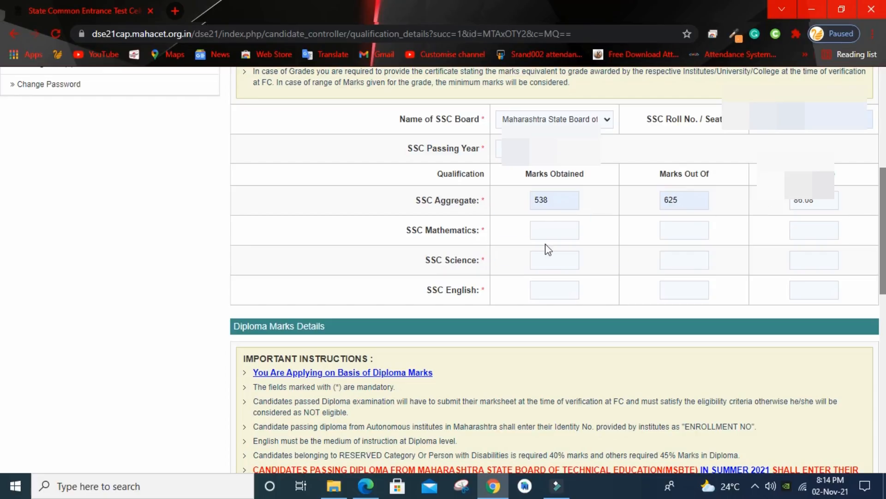
Step: Enter SSC subject marks: Mathematics 89/100, Science 81/100, English 80/100
click(541, 230)
click(550, 262)
click(693, 227)
click(693, 254)
click(532, 257)
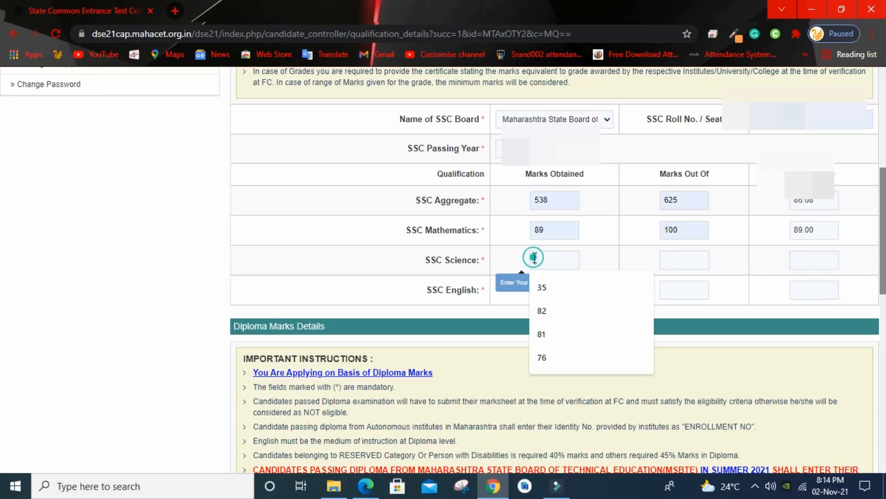
click(549, 342)
click(678, 260)
click(674, 289)
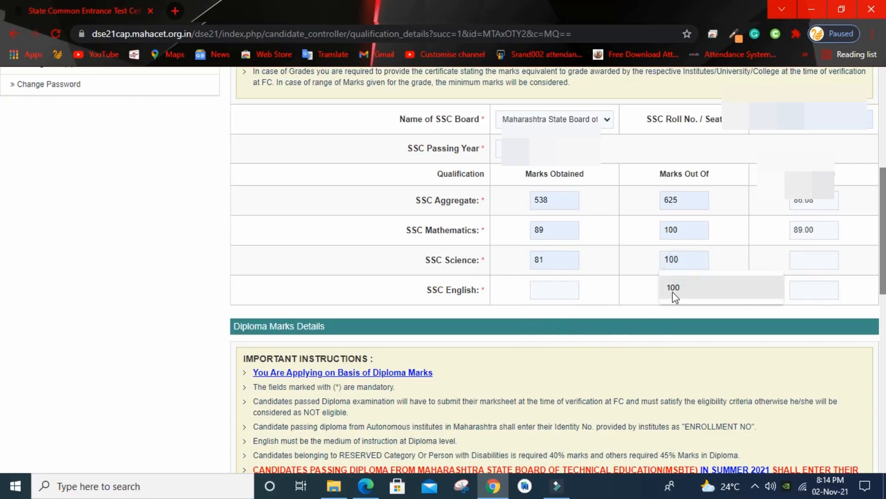
click(532, 291)
click(549, 364)
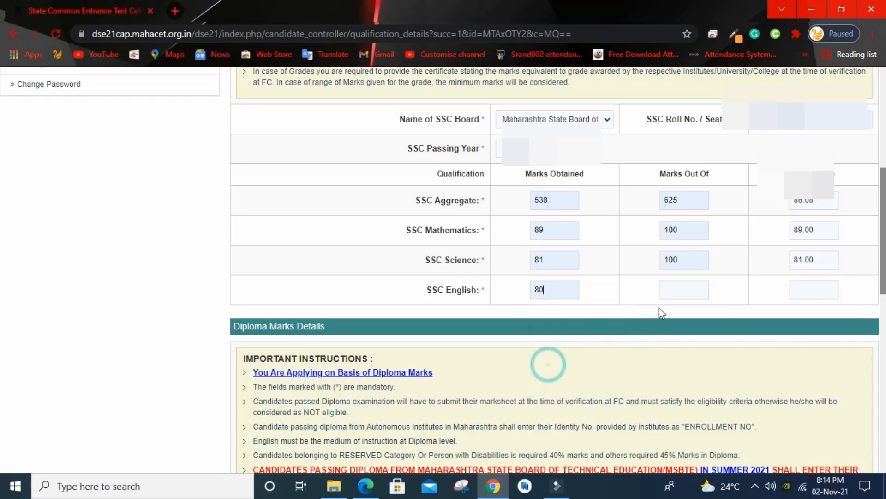
click(672, 291)
click(681, 328)
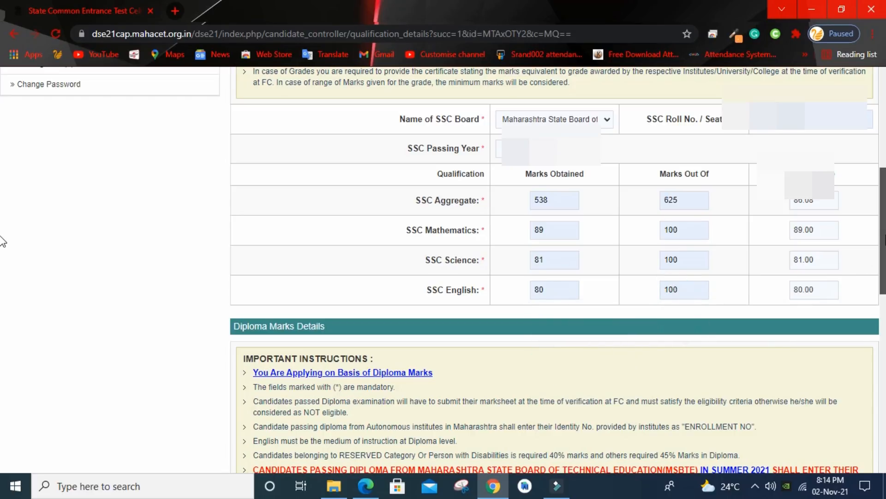
scroll(1, 227, up, 2)
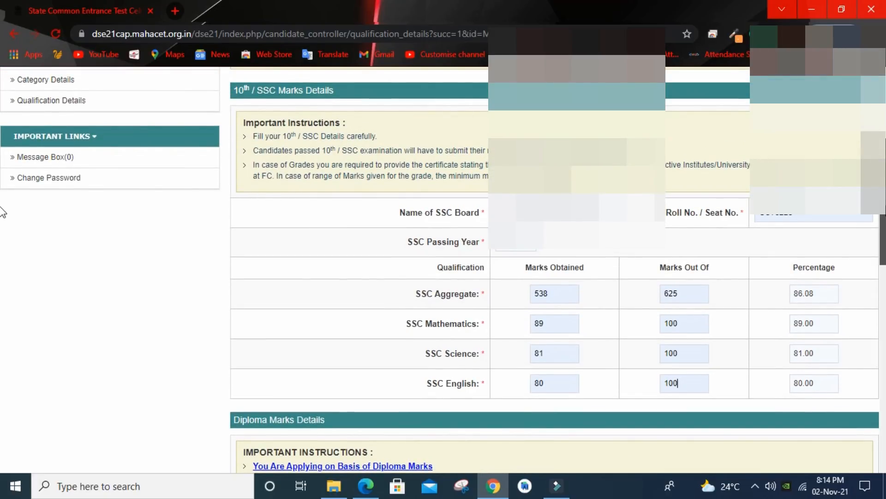
scroll(1, 212, down, 4)
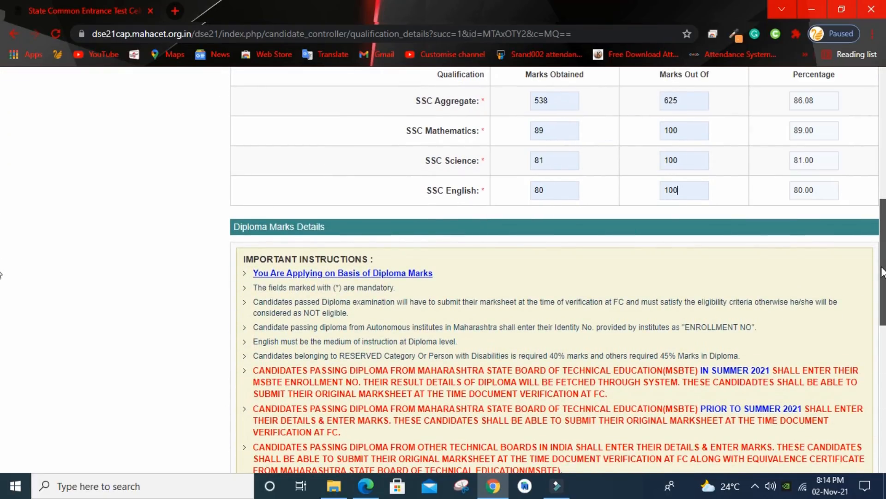
Step: Choose Semester pattern and English medium, and fill the diploma seat and enrollment numbers
drag(882, 271, 882, 307)
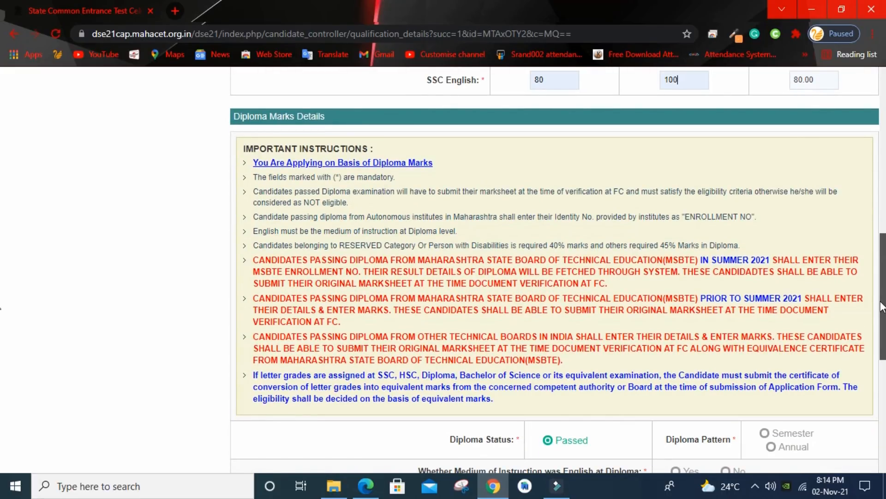
drag(883, 307, 882, 380)
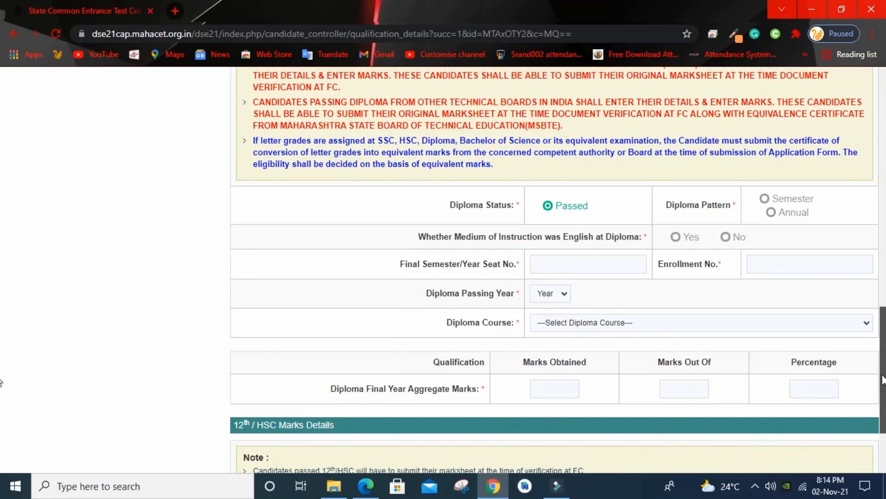
click(768, 204)
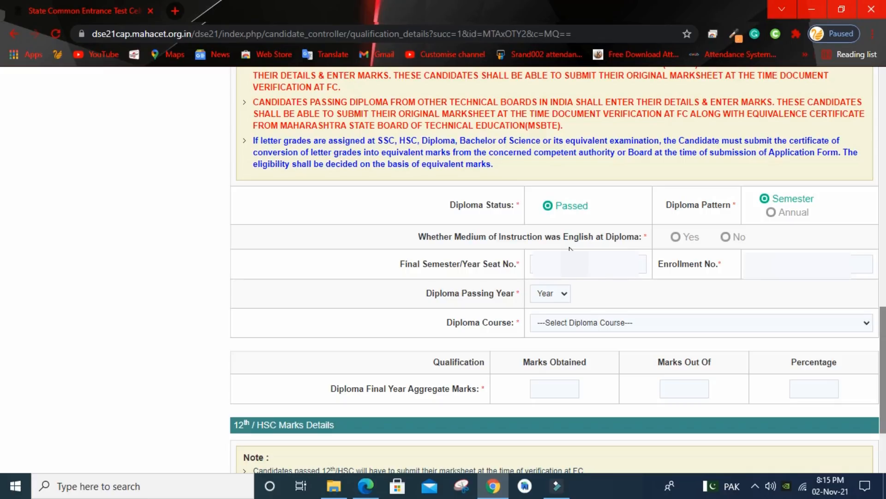
click(677, 236)
click(559, 264)
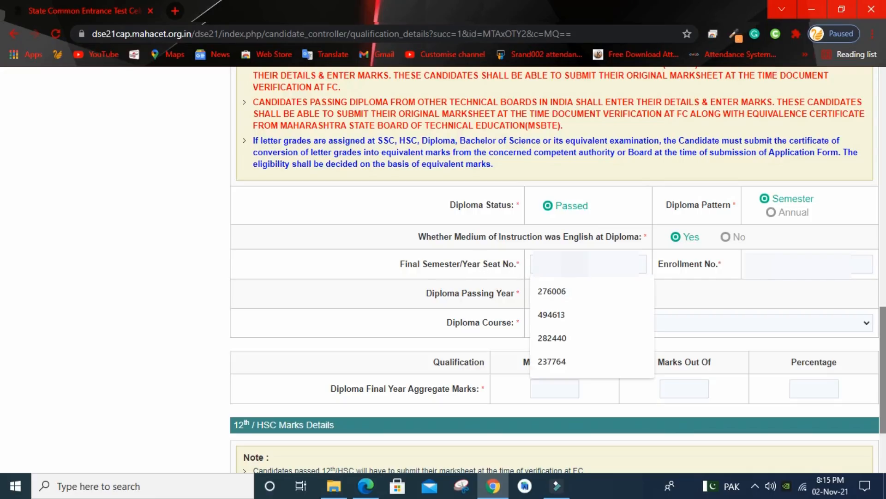
click(579, 295)
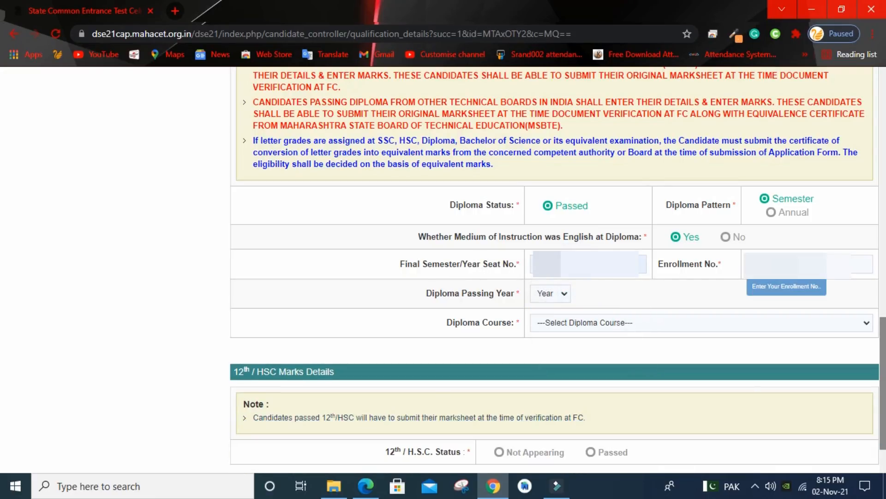
click(794, 264)
click(785, 290)
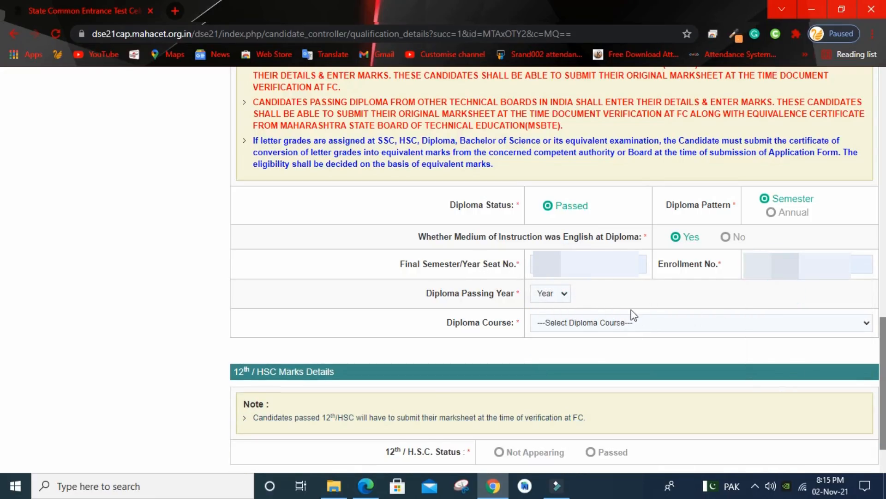
Step: Set the diploma passing year to 2021 and the course to Computer Engineering
click(556, 292)
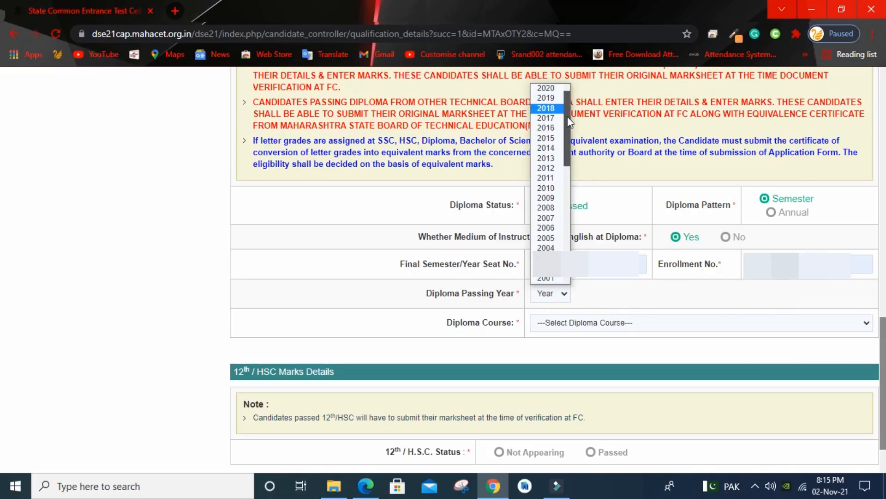
scroll(563, 109, up, 1)
click(545, 100)
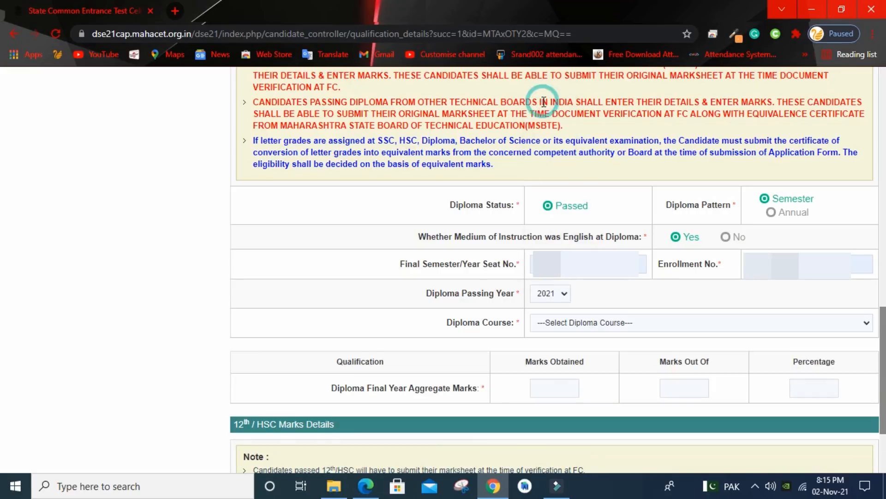
click(627, 325)
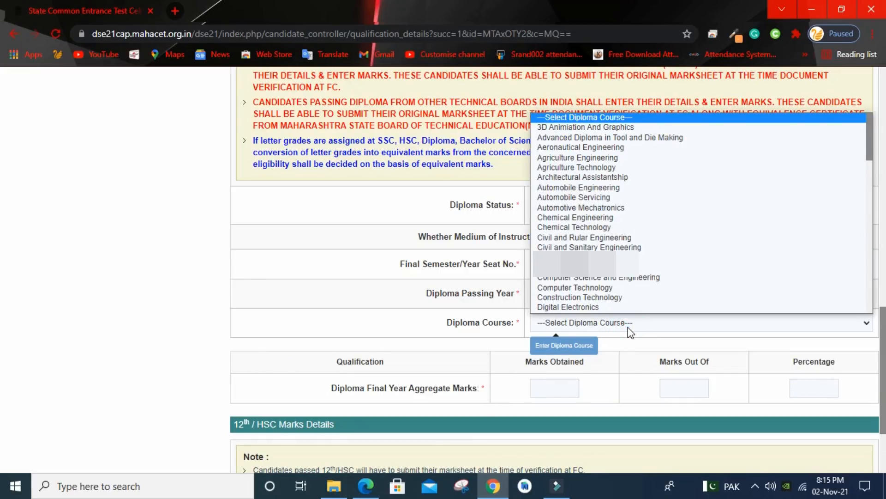
scroll(600, 295, down, 1)
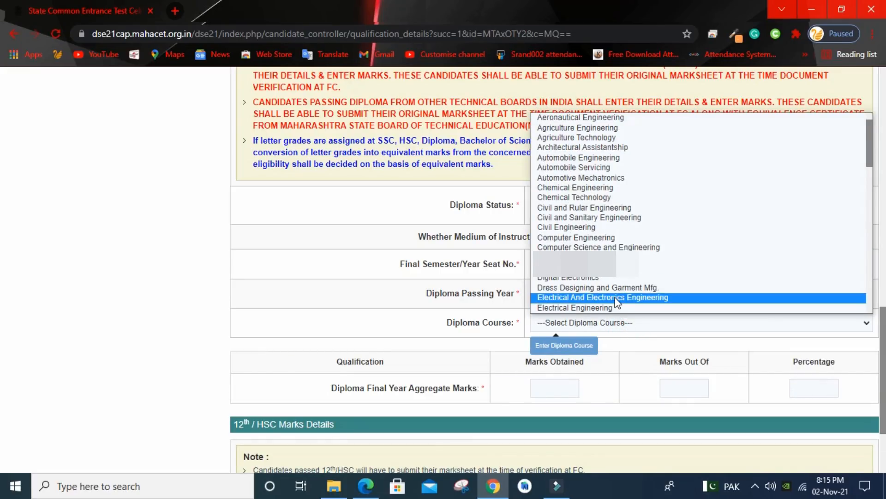
click(590, 235)
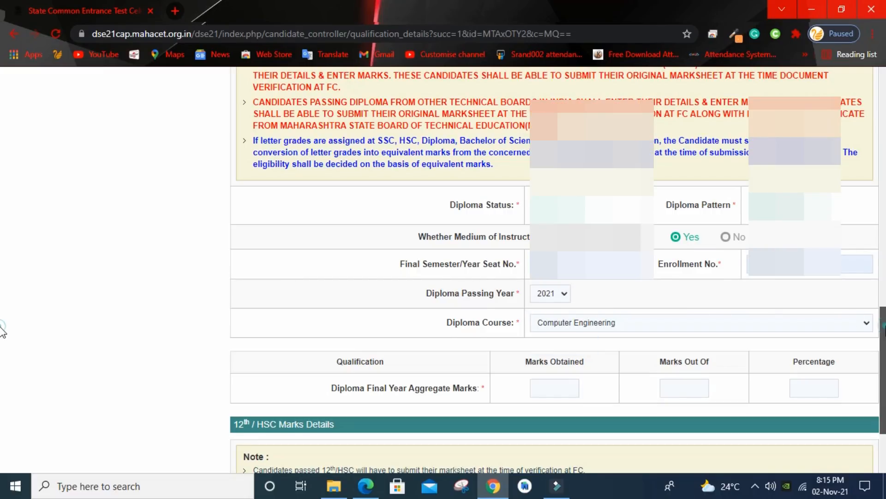
scroll(2, 340, down, 1)
scroll(3, 341, down, 3)
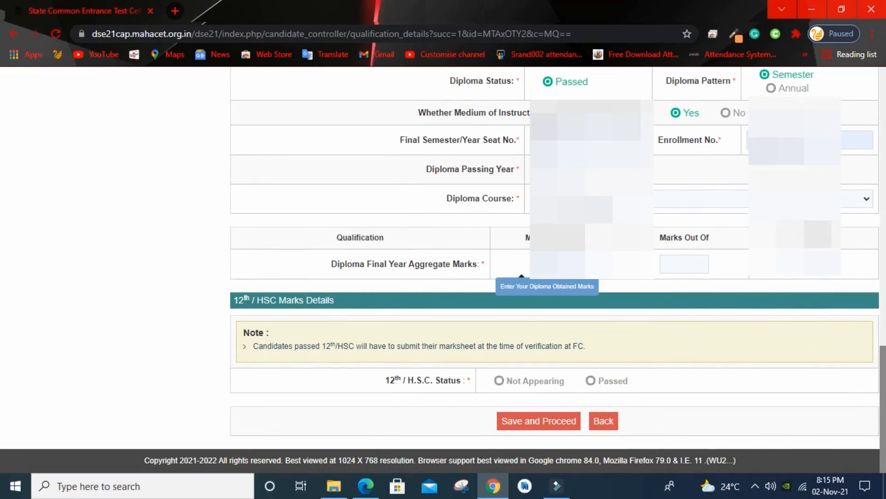
Step: Enter diploma aggregate marks as 400 out of 500
click(556, 263)
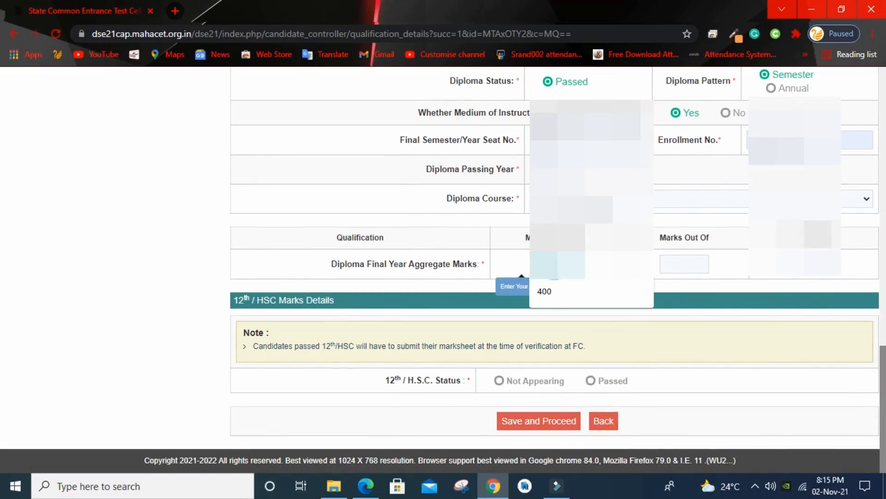
click(554, 290)
click(684, 264)
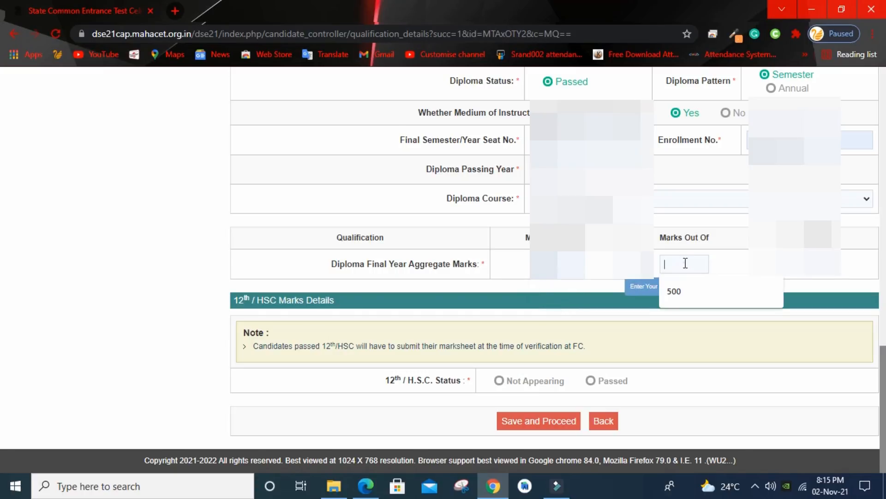
click(673, 291)
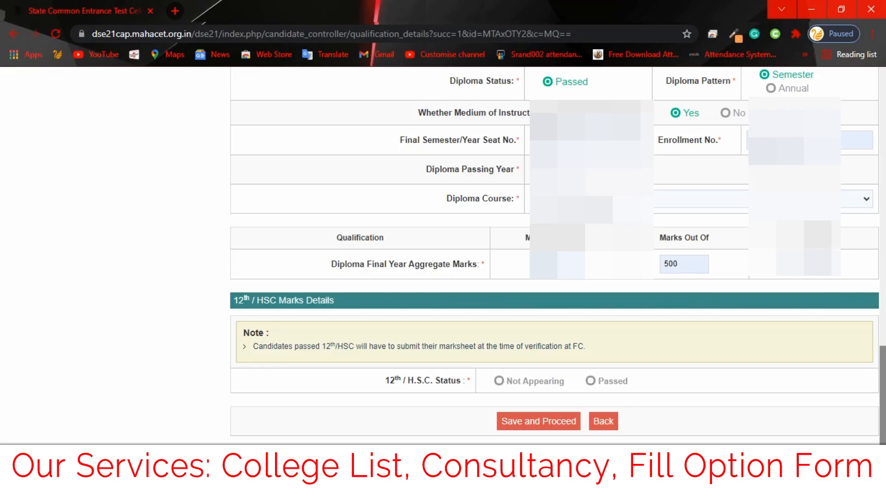
scroll(2, 270, up, 8)
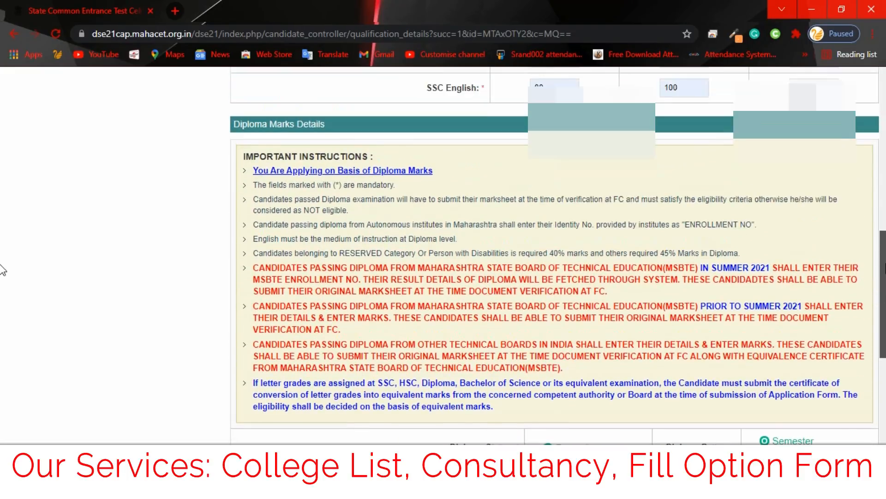
scroll(2, 270, down, 6)
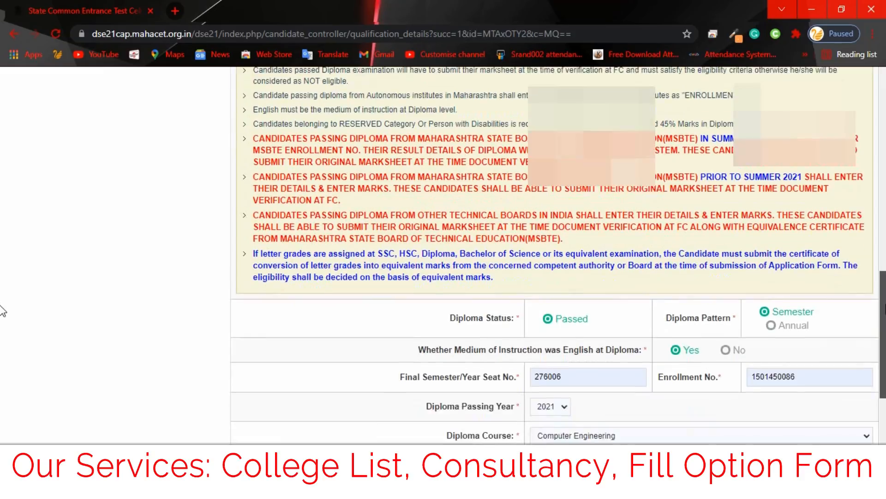
scroll(3, 355, down, 2)
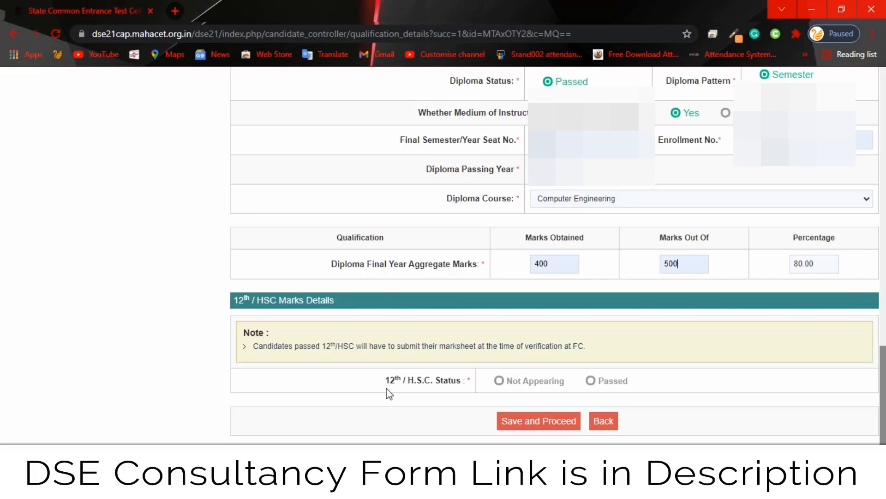
Step: Mark HSC as Not Appearing, save the qualification details, and confirm
click(498, 384)
click(549, 427)
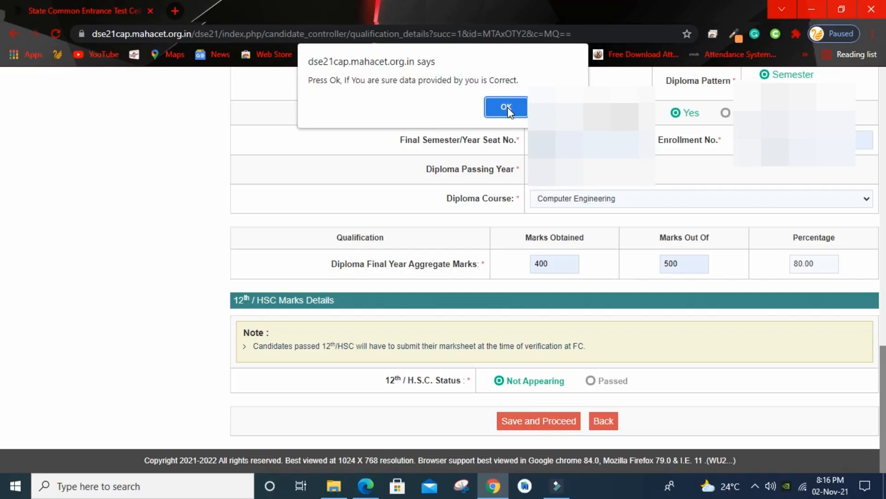
click(506, 108)
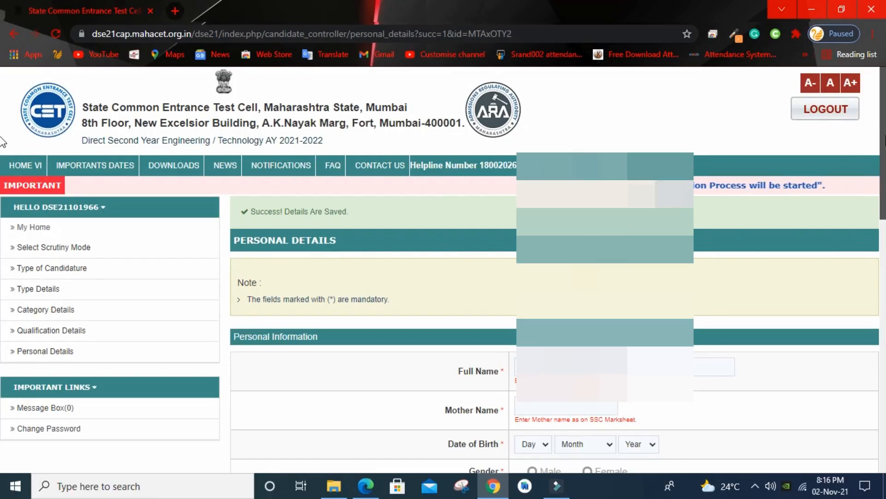
Step: Enter the date of birth with August as the month, and set gender to Male
scroll(2, 141, down, 1)
scroll(2, 147, down, 1)
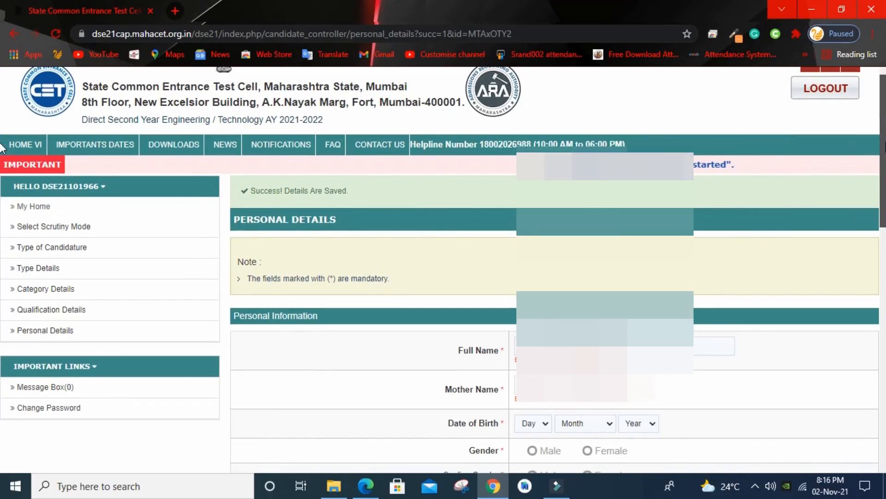
scroll(5, 245, down, 5)
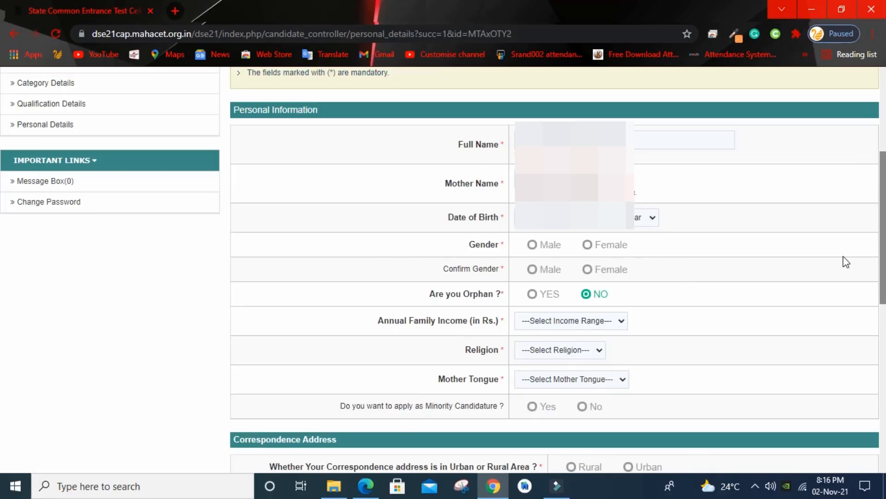
click(528, 217)
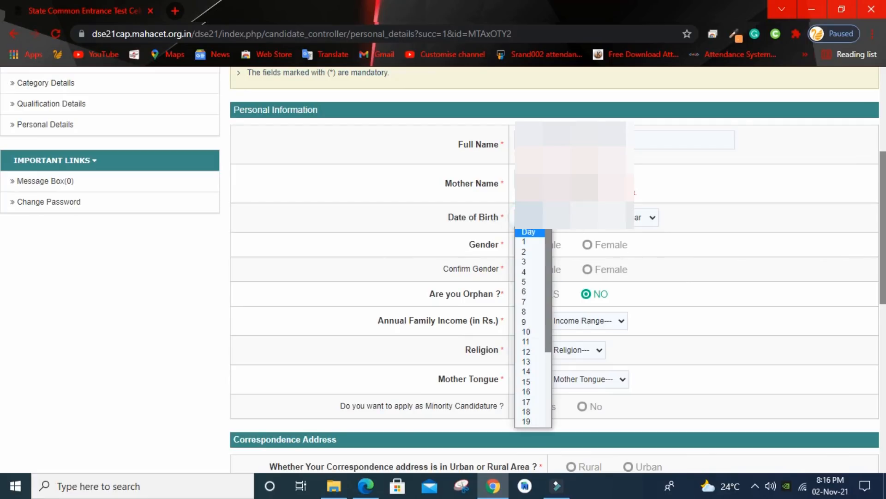
click(540, 275)
click(583, 218)
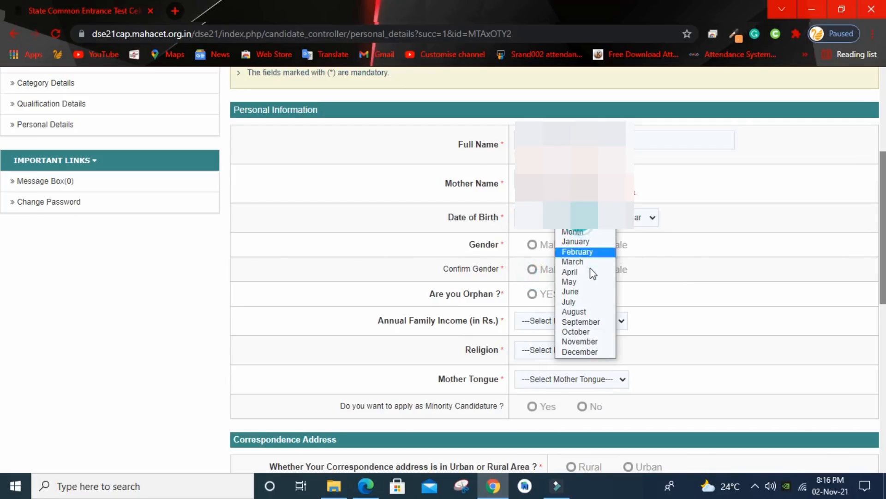
click(591, 312)
click(637, 218)
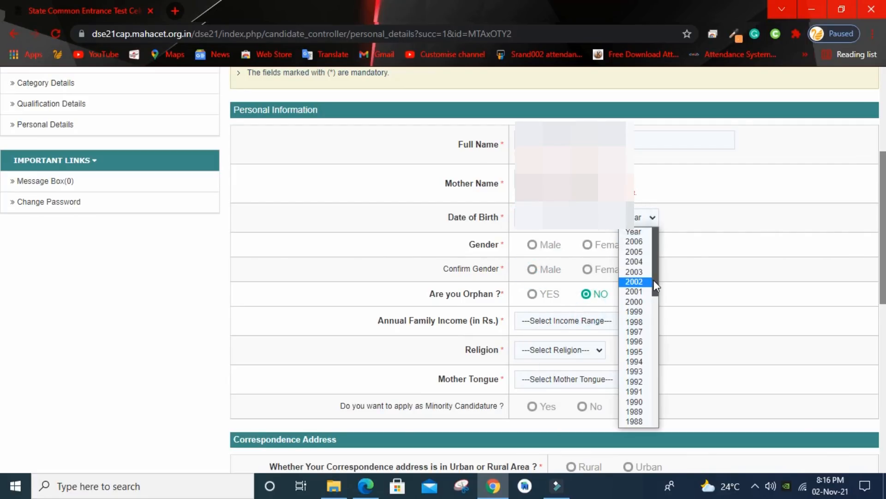
drag(655, 280, 656, 296)
click(634, 290)
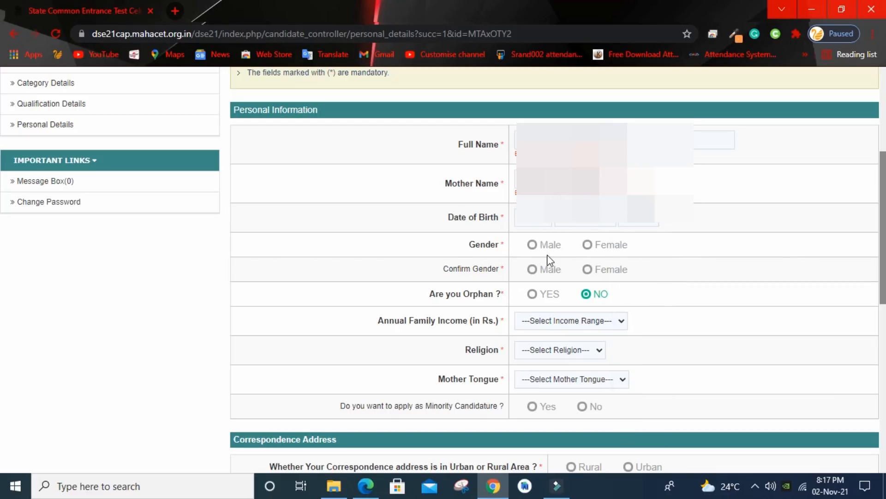
click(534, 246)
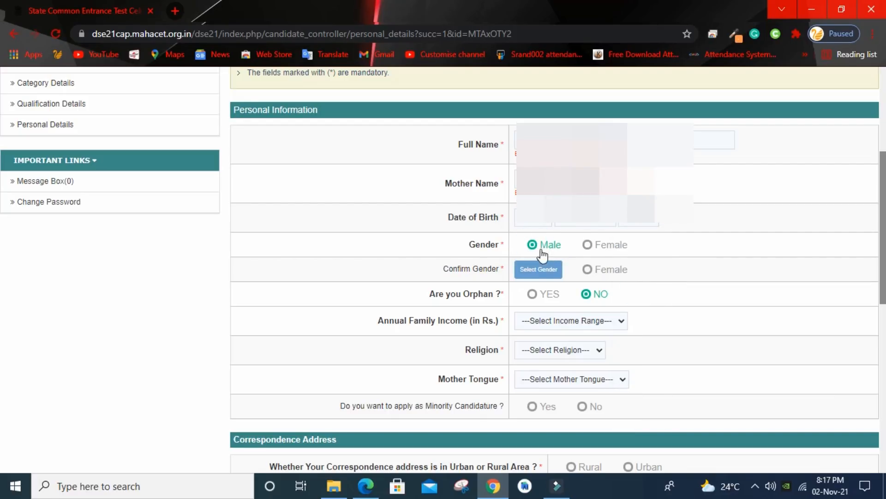
click(534, 272)
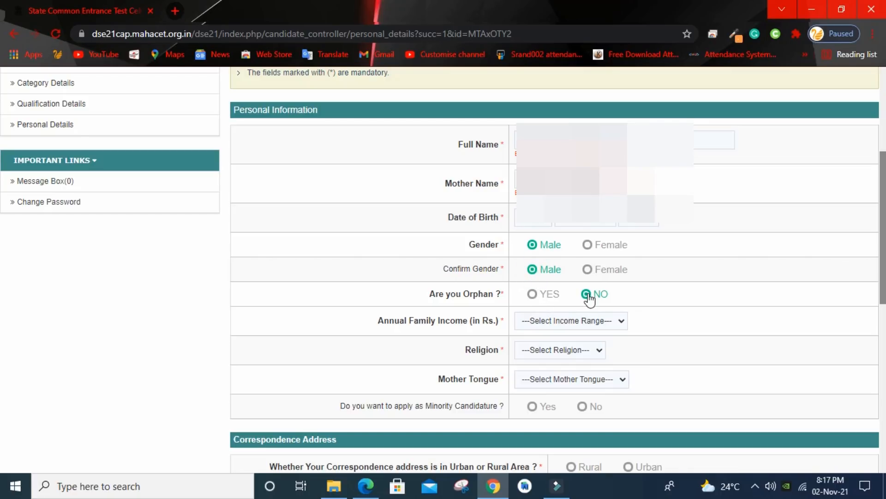
Step: Choose annual family income 7,00,001 - 8,00,000, religion Hindu and mother tongue Hindi
click(587, 322)
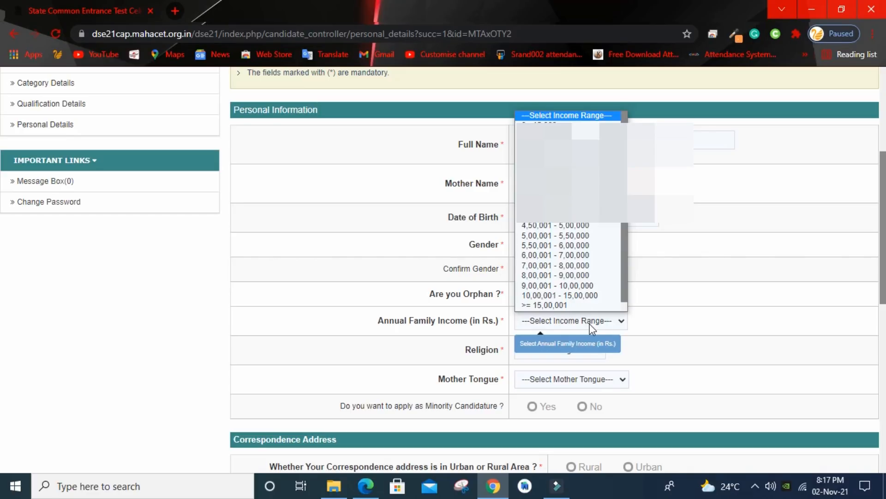
scroll(559, 276, down, 1)
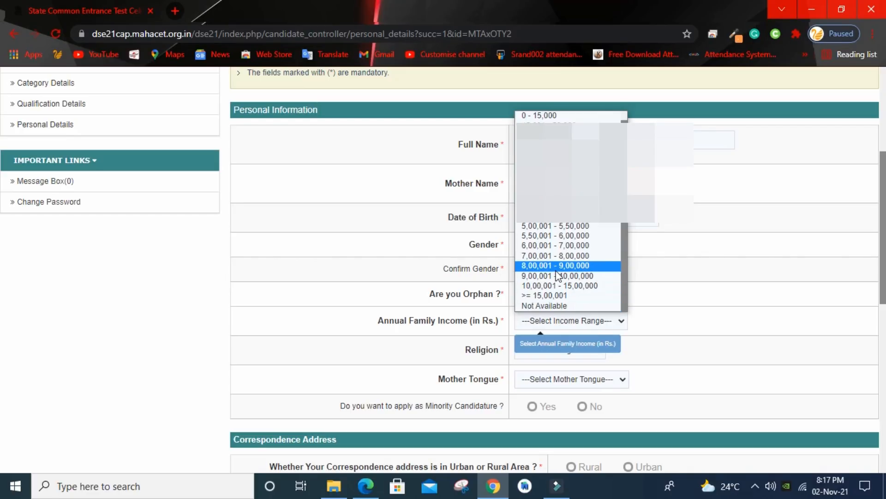
click(555, 256)
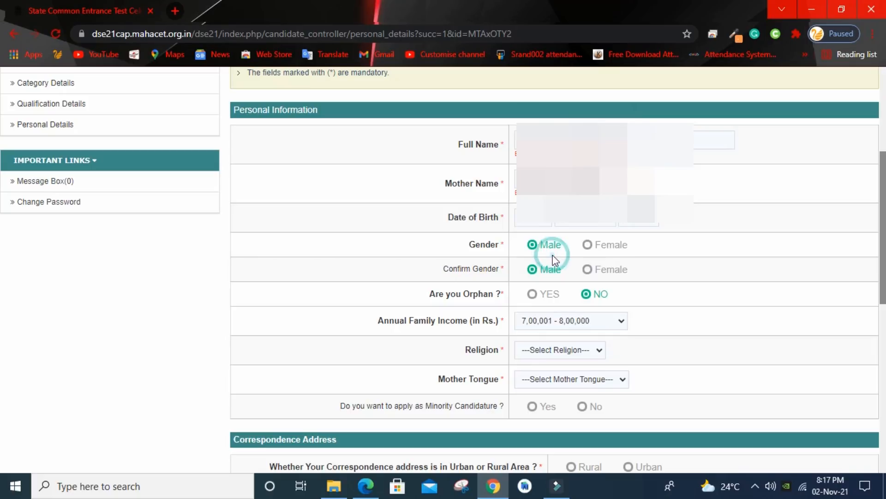
click(579, 352)
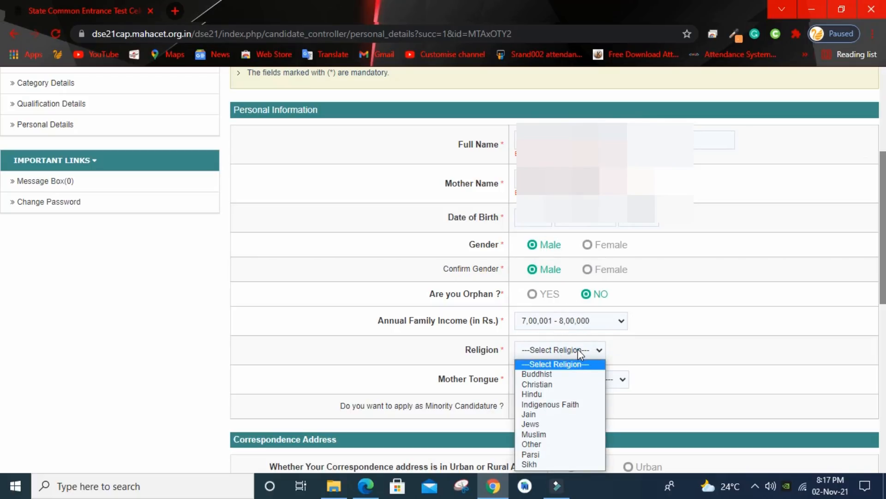
click(546, 394)
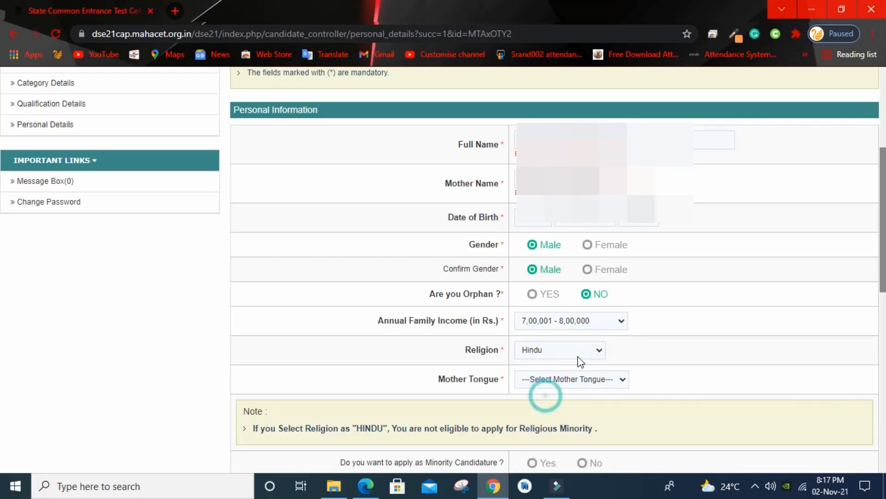
click(567, 355)
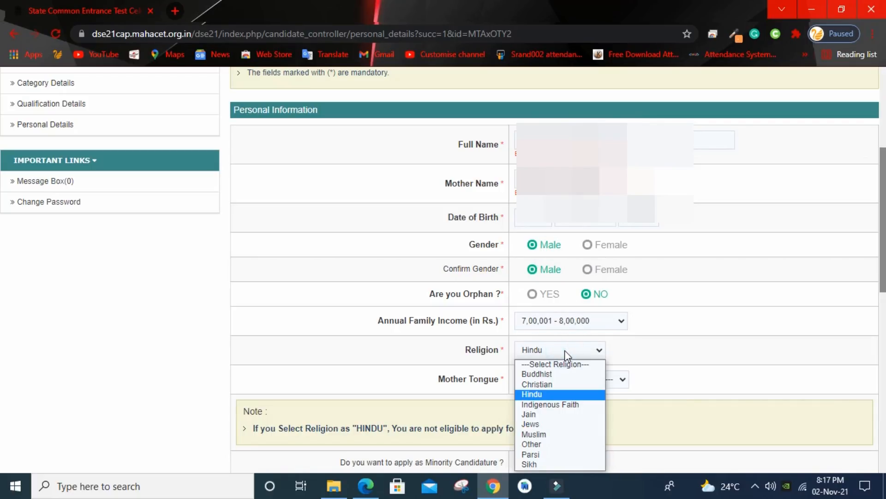
click(564, 350)
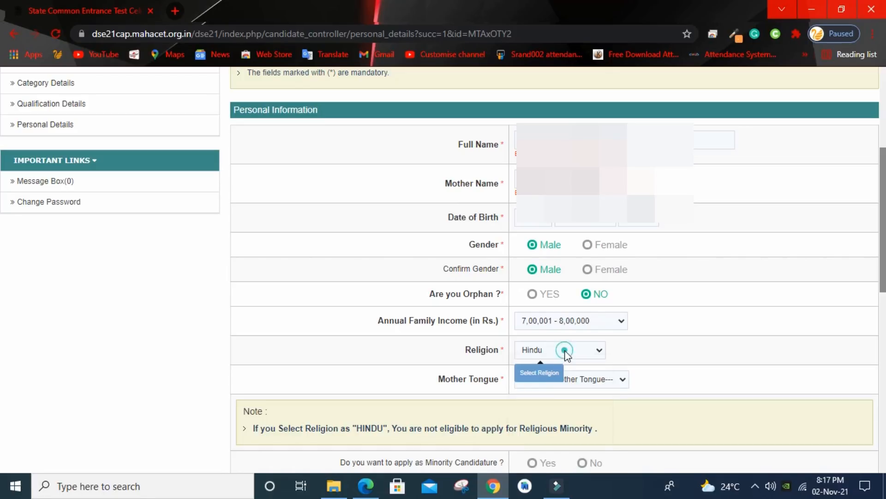
click(593, 378)
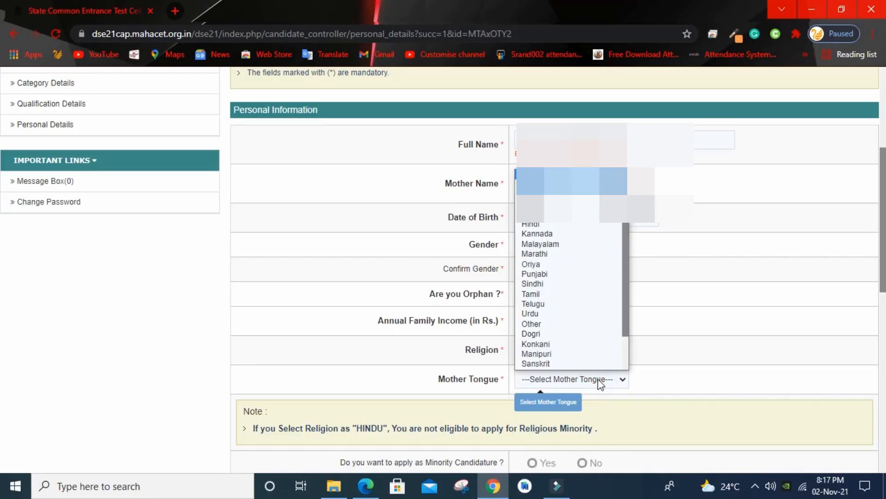
scroll(574, 333, down, 1)
scroll(574, 277, up, 5)
click(532, 213)
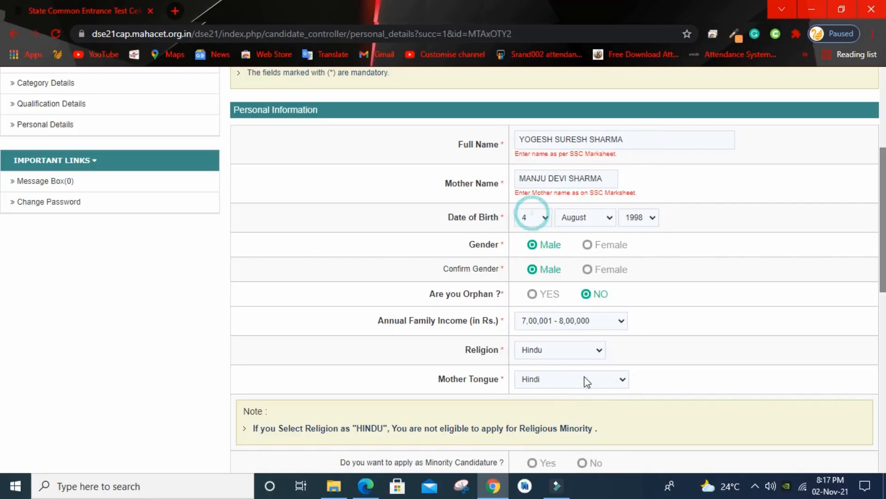
drag(883, 252, 883, 314)
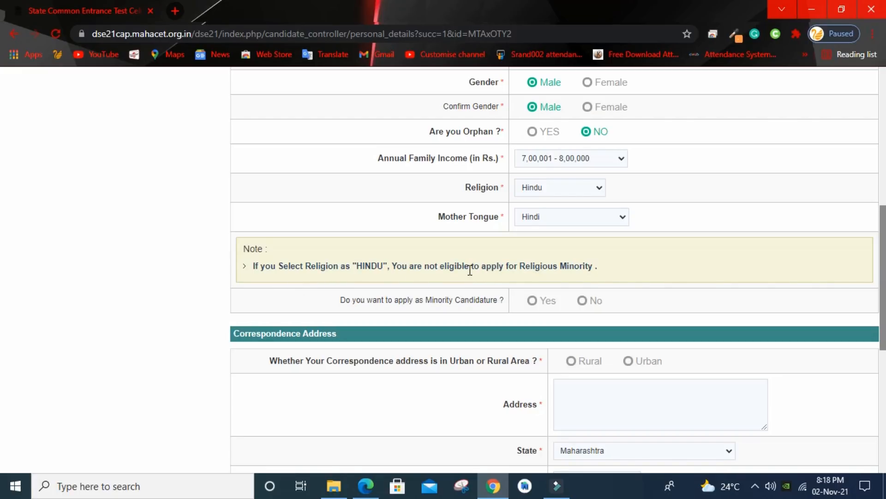
Step: Answer No to 'Do you want to apply as Minority Candidature?'
click(580, 301)
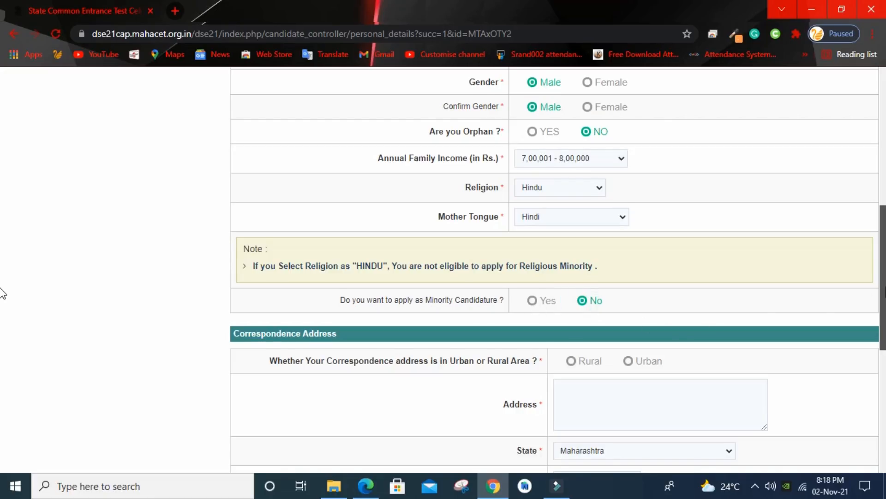
drag(882, 292, 882, 360)
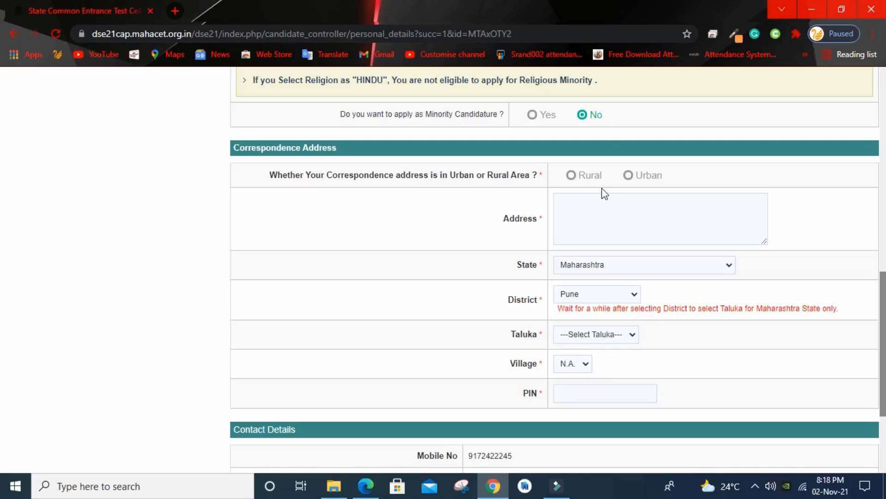
Step: Mark the correspondence address Urban, autofill it, and choose Taluka Haveli and Village Nirgudi
click(629, 175)
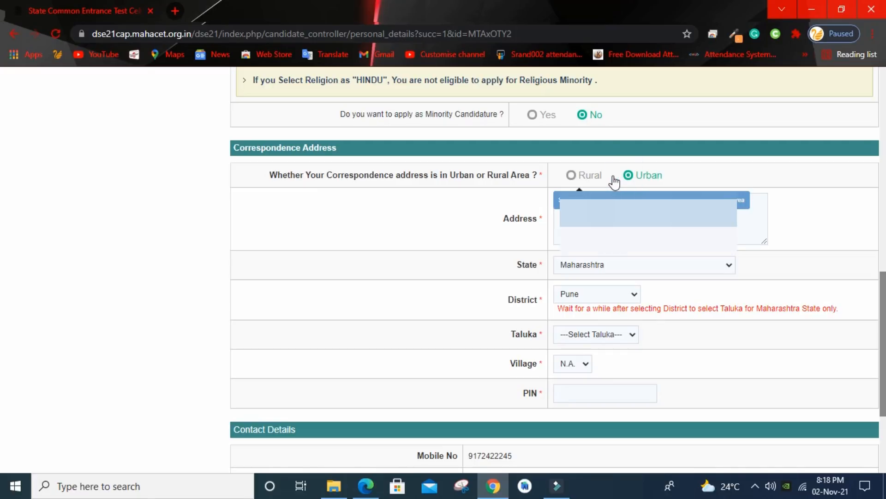
click(595, 206)
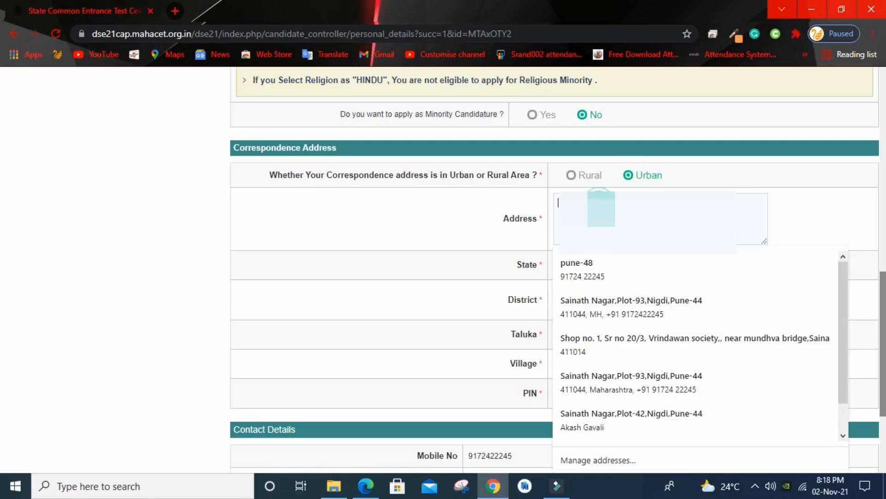
click(619, 301)
click(633, 268)
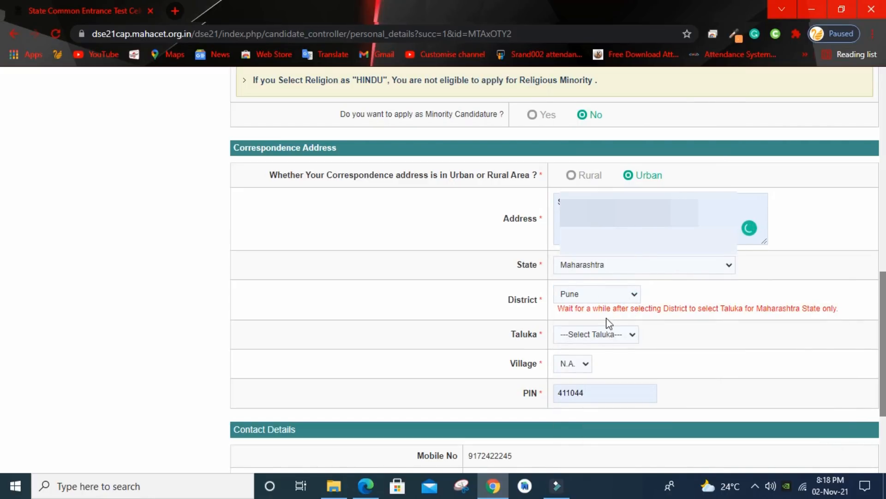
click(619, 336)
click(590, 255)
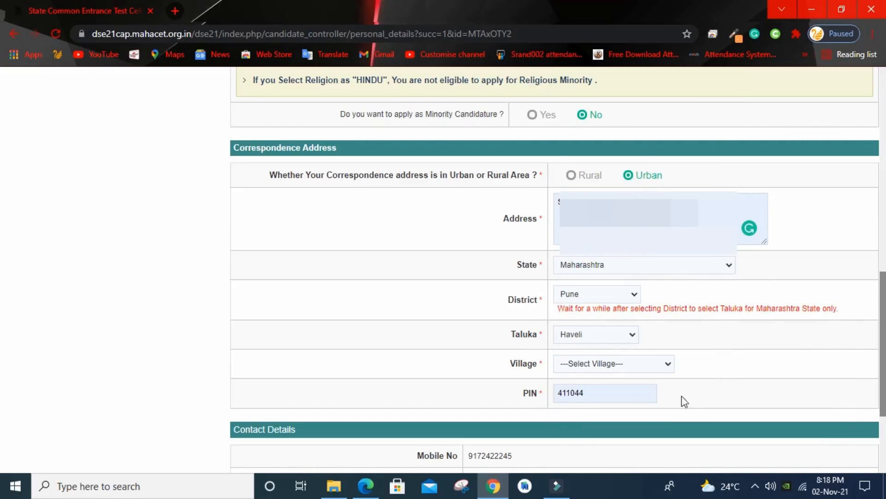
click(613, 363)
scroll(614, 332, down, 1)
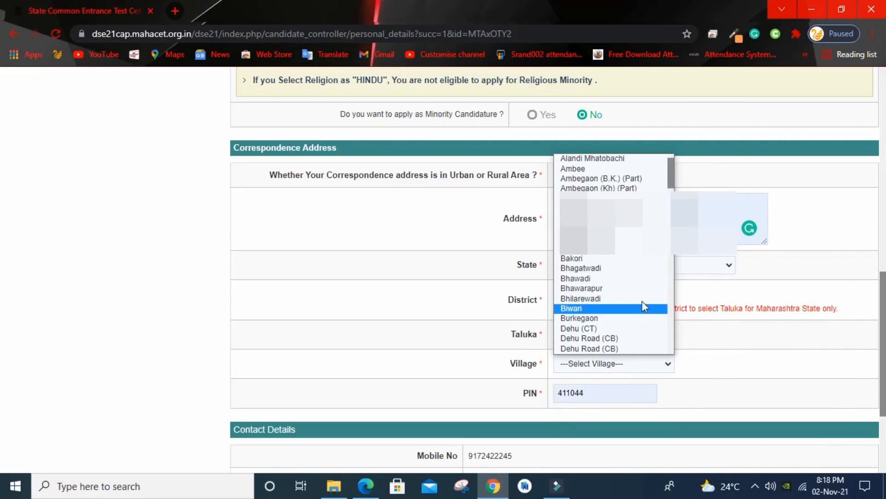
drag(669, 179, 672, 276)
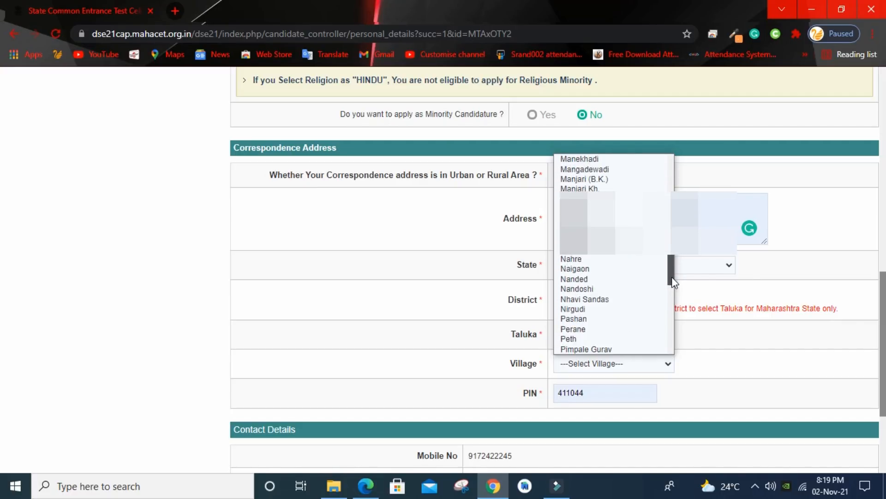
click(583, 309)
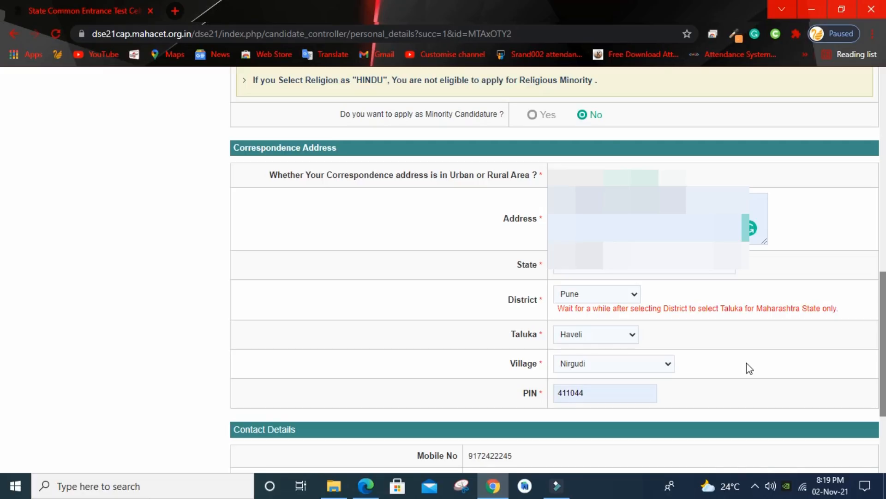
scroll(749, 368, down, 4)
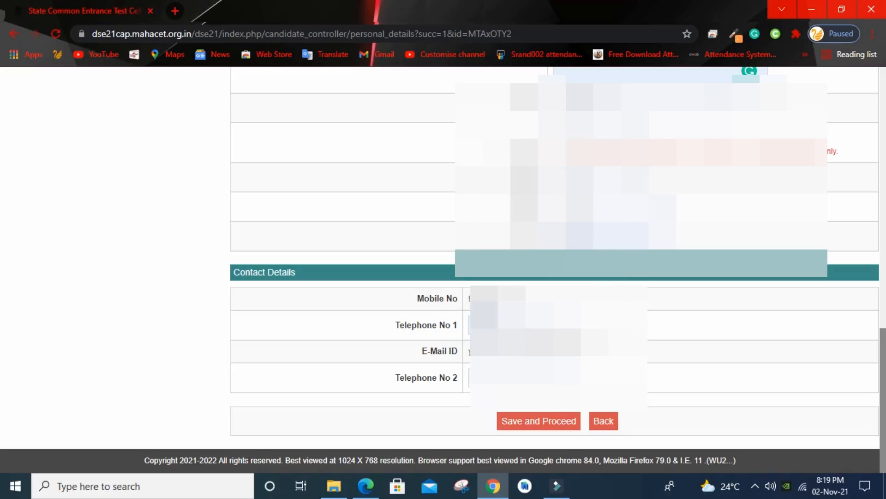
Step: Save the personal details with Save and Proceed and confirm with OK
double_click(483, 325)
click(631, 341)
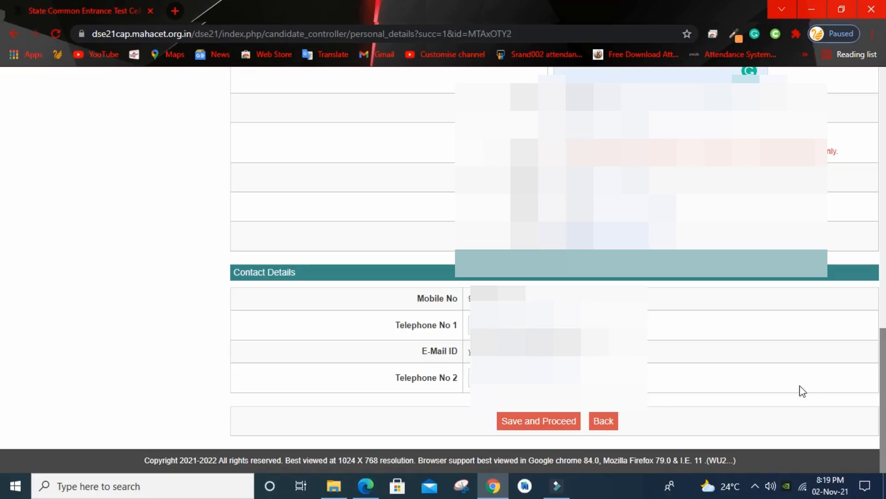
scroll(4, 323, up, 15)
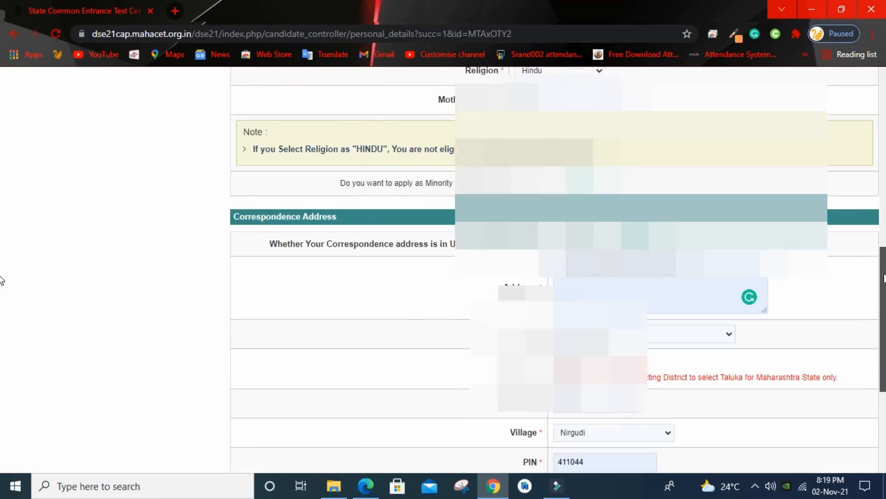
scroll(2, 185, down, 3)
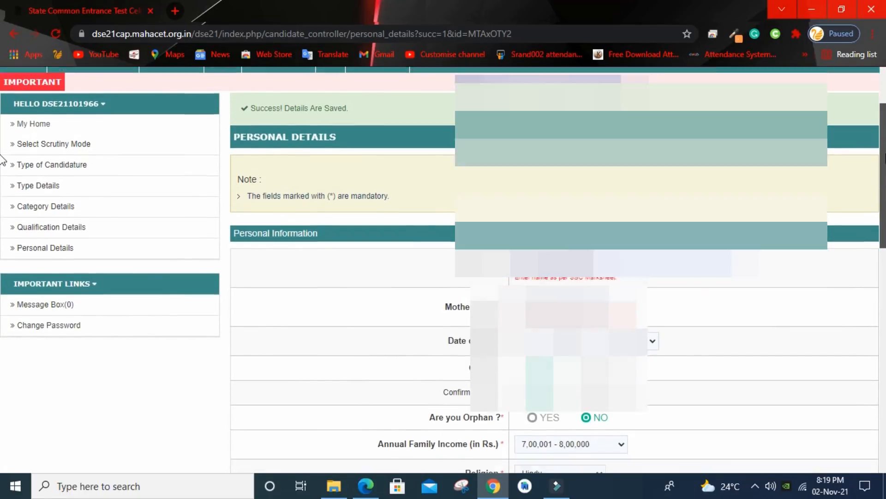
scroll(2, 189, down, 7)
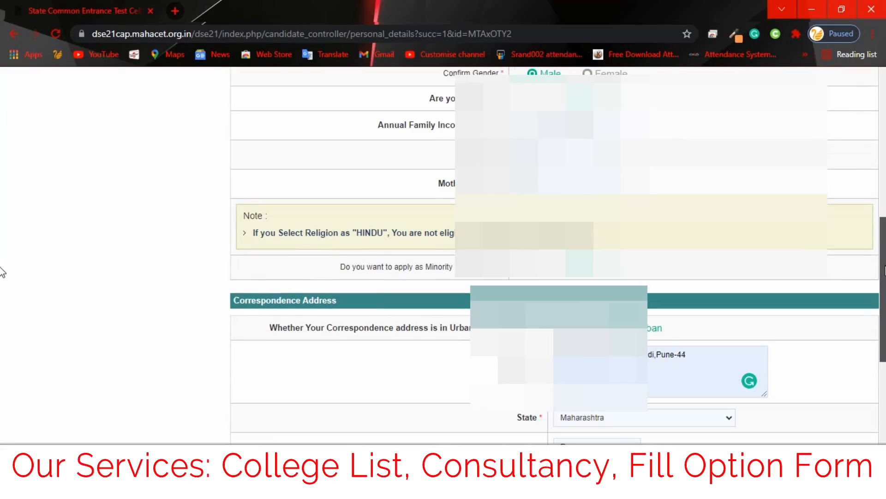
scroll(2, 310, down, 3)
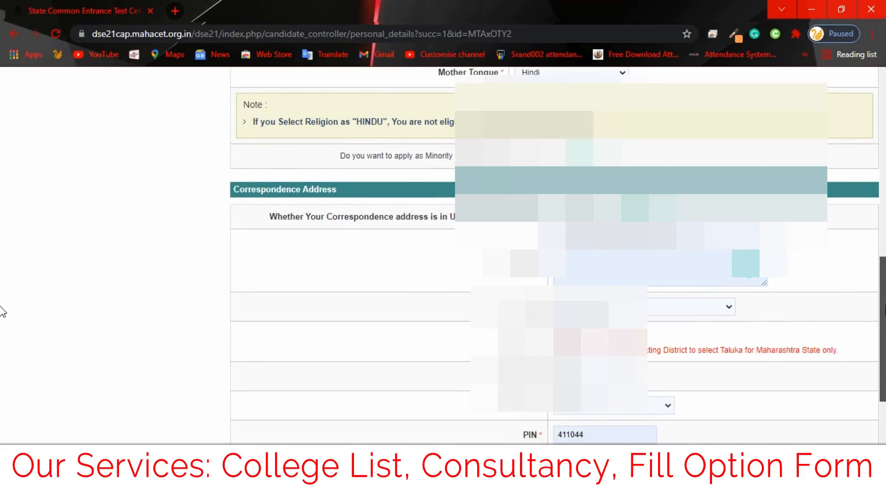
scroll(2, 347, down, 3)
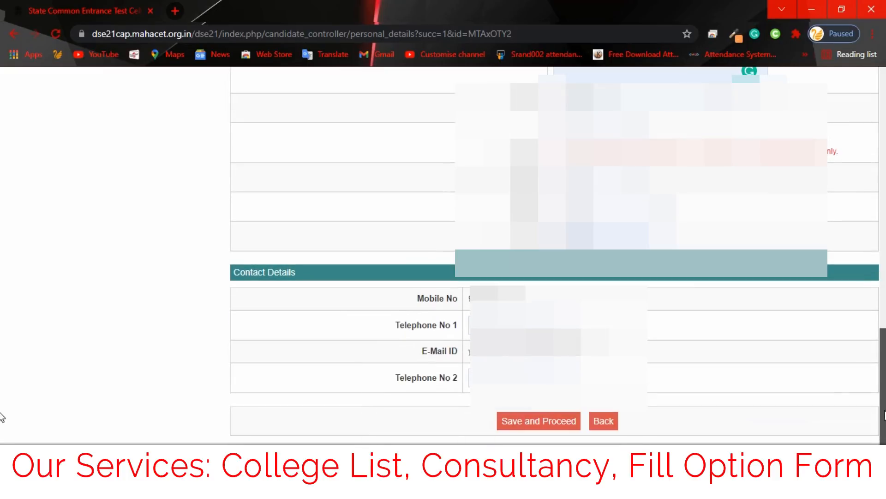
click(528, 421)
click(508, 103)
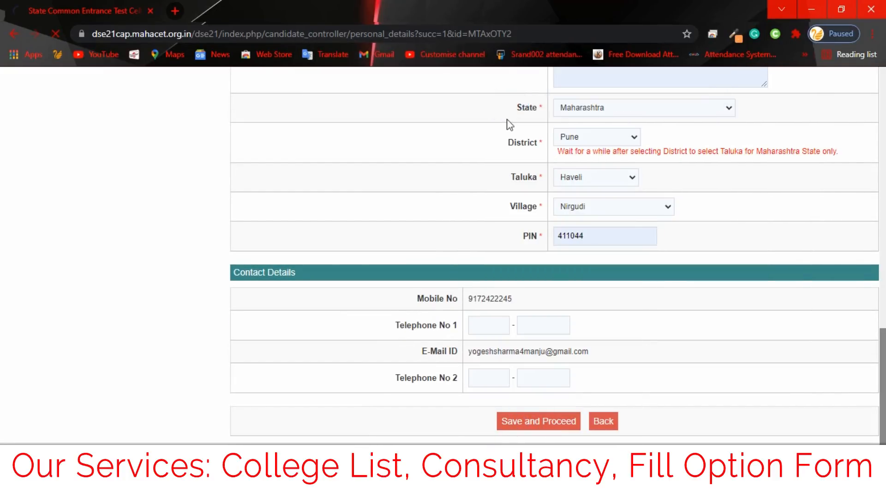
Step: Scroll the Photo With Signature page and look in File Explorer's Videos folder
scroll(3, 170, down, 1)
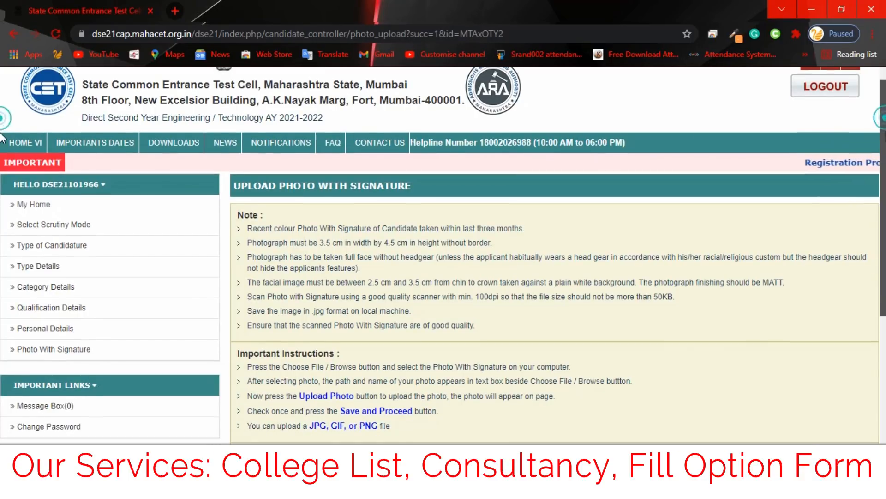
mouse_move(884, 166)
mouse_down()
mouse_move(879, 258)
mouse_move(878, 236)
mouse_move(882, 214)
mouse_move(885, 309)
mouse_move(885, 161)
mouse_up()
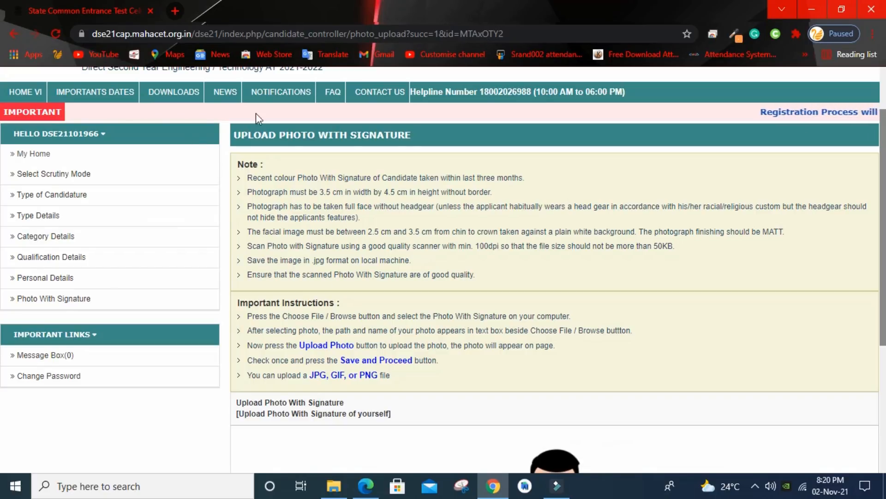
click(334, 486)
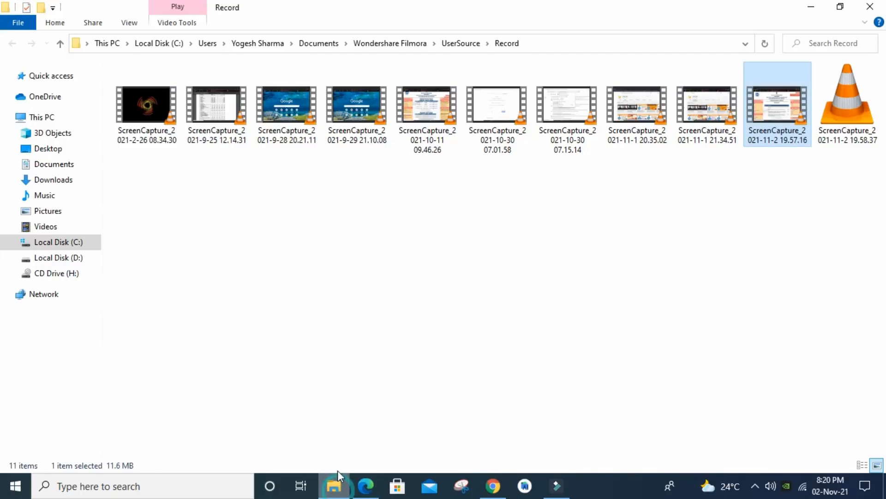
click(45, 227)
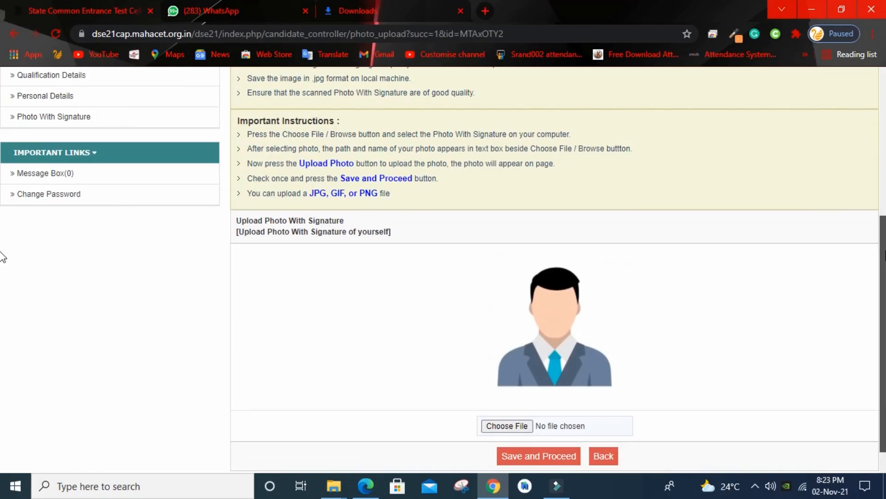
drag(885, 251, 885, 252)
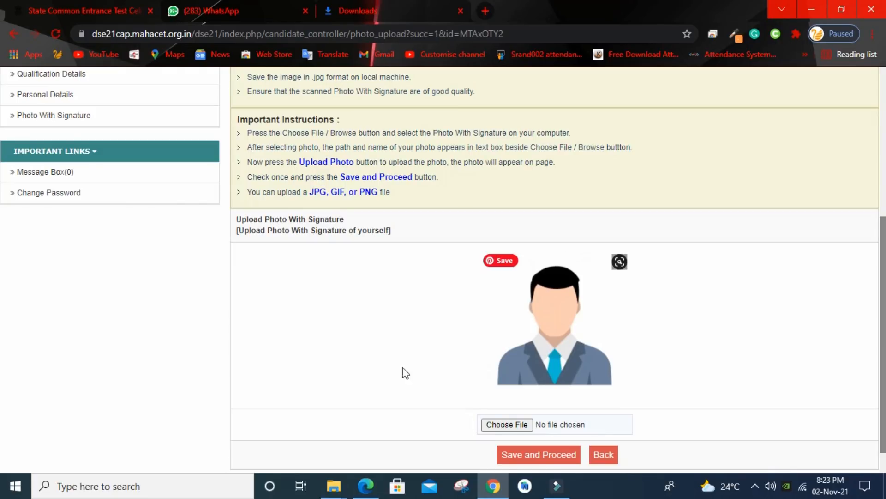
Step: Choose the photo with signature file from D:\Downloads
click(501, 423)
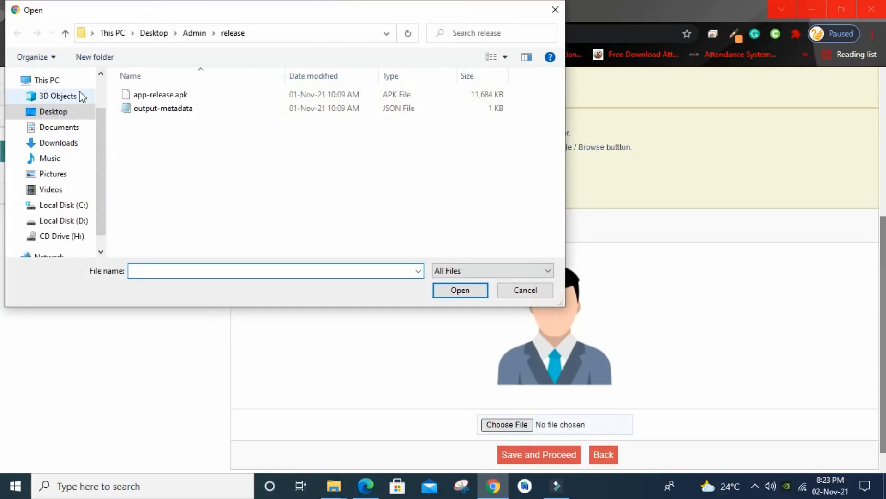
click(62, 146)
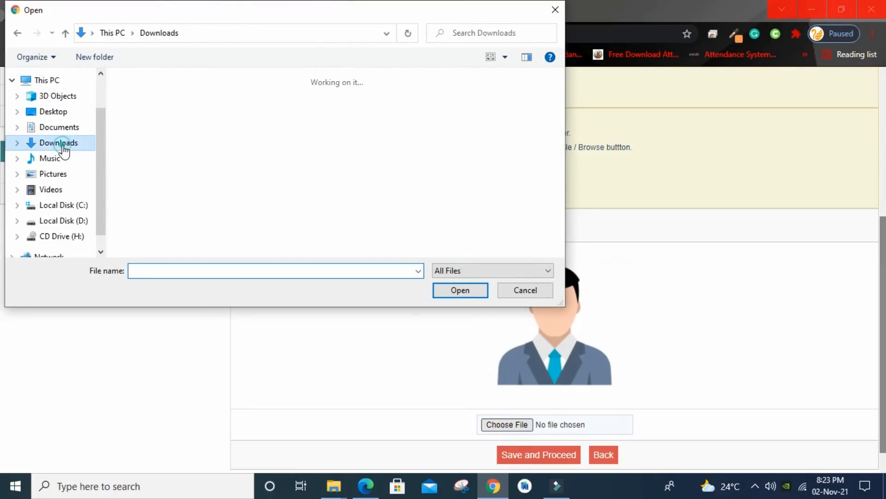
click(65, 220)
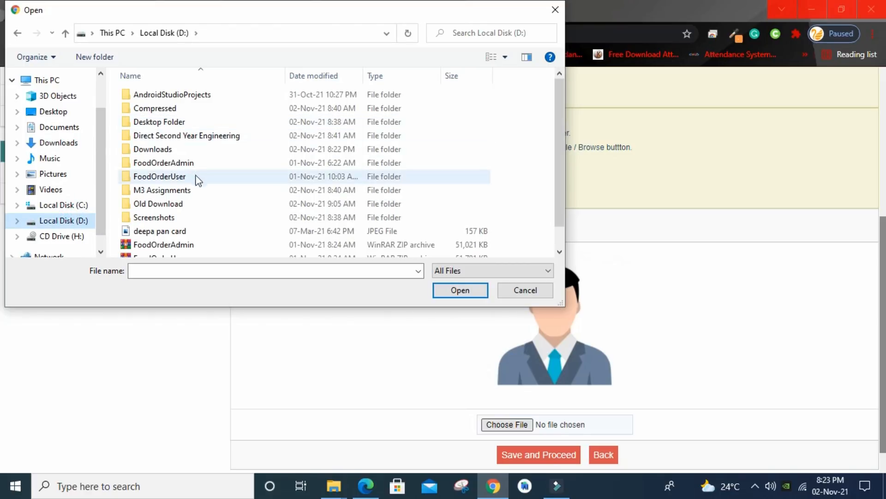
double_click(175, 150)
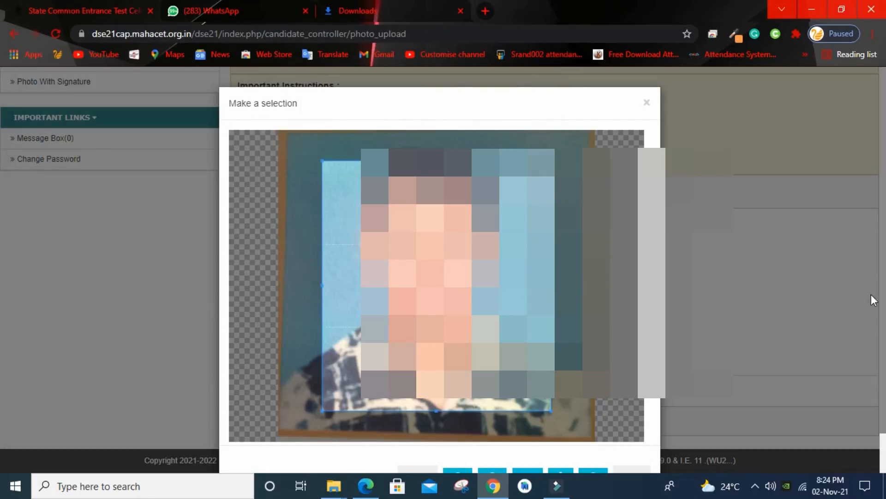
drag(883, 300, 883, 340)
Step: Save the photo crop, upload it, then Save and Proceed and confirm with OK
click(627, 434)
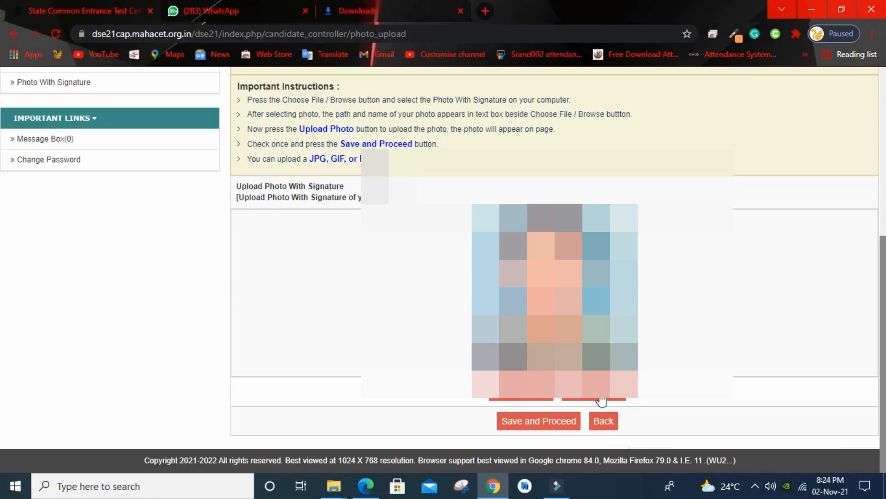
click(529, 397)
drag(884, 192, 884, 405)
click(536, 421)
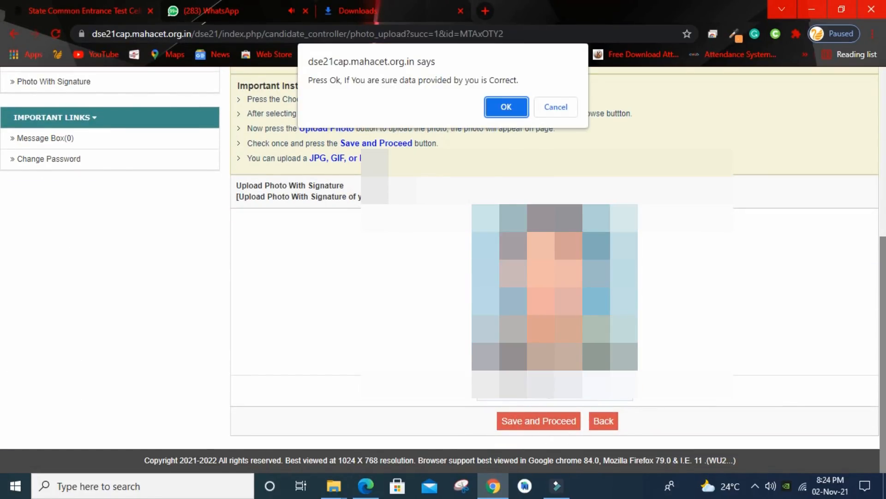
click(507, 106)
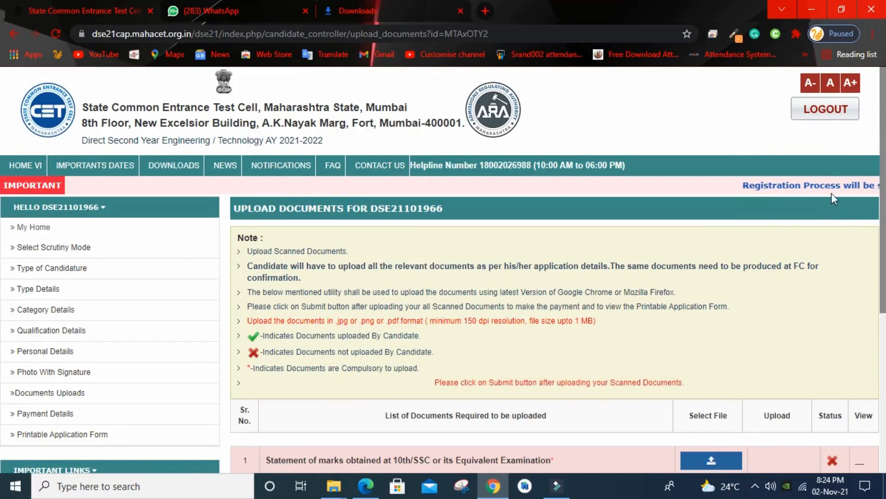
drag(885, 153, 885, 159)
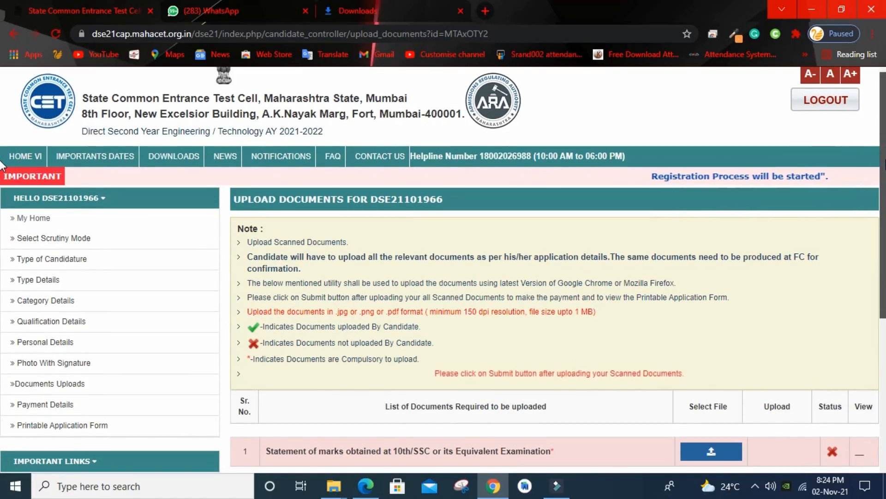
scroll(2, 164, down, 2)
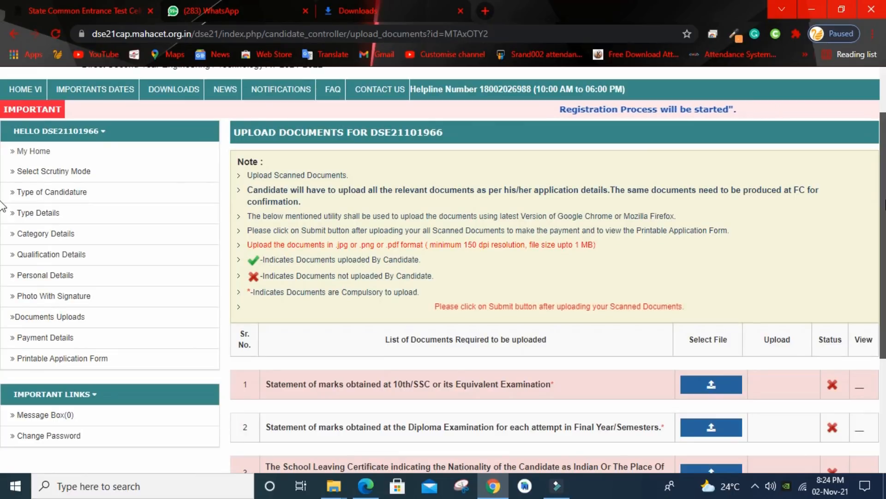
scroll(2, 236, down, 2)
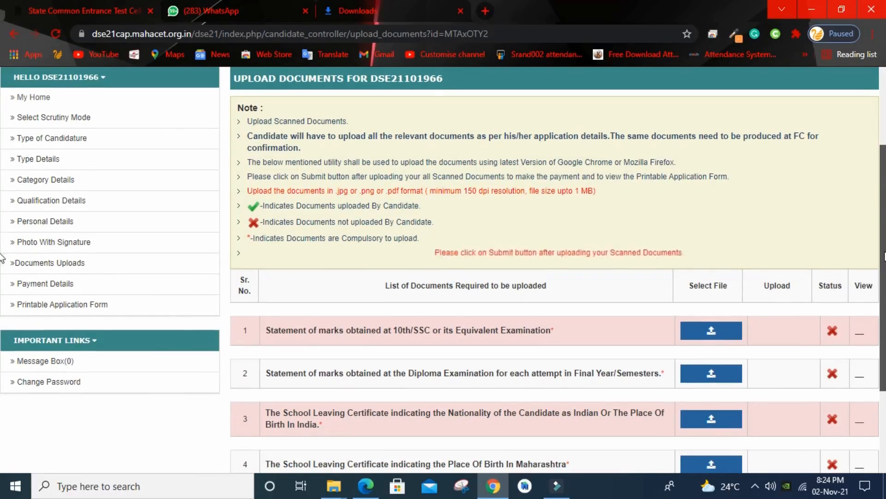
scroll(2, 253, down, 1)
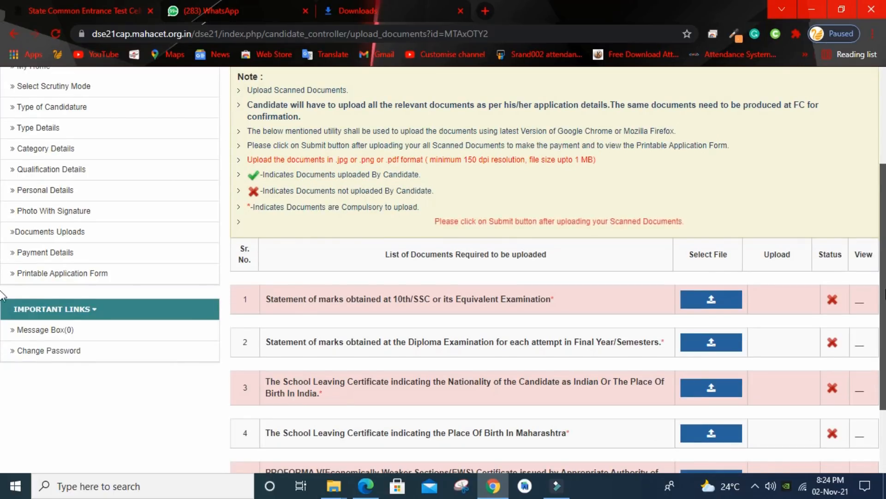
scroll(3, 301, down, 2)
scroll(480, 199, up, 2)
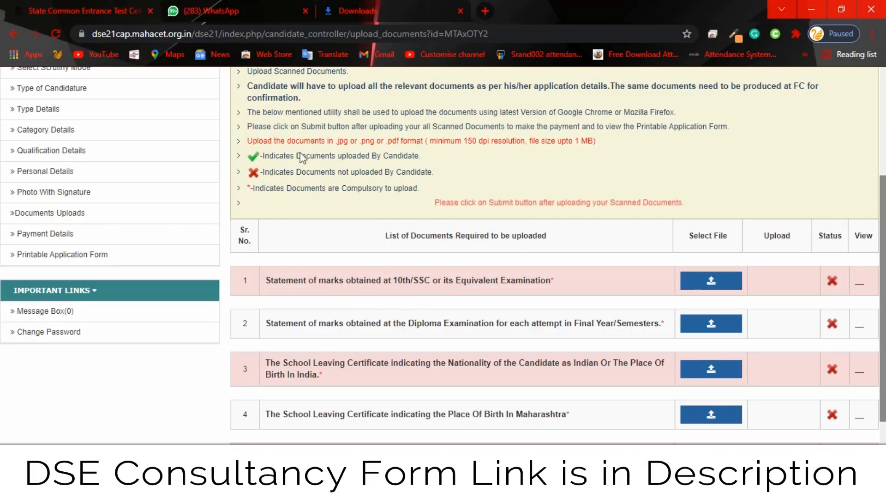
scroll(274, 172, down, 2)
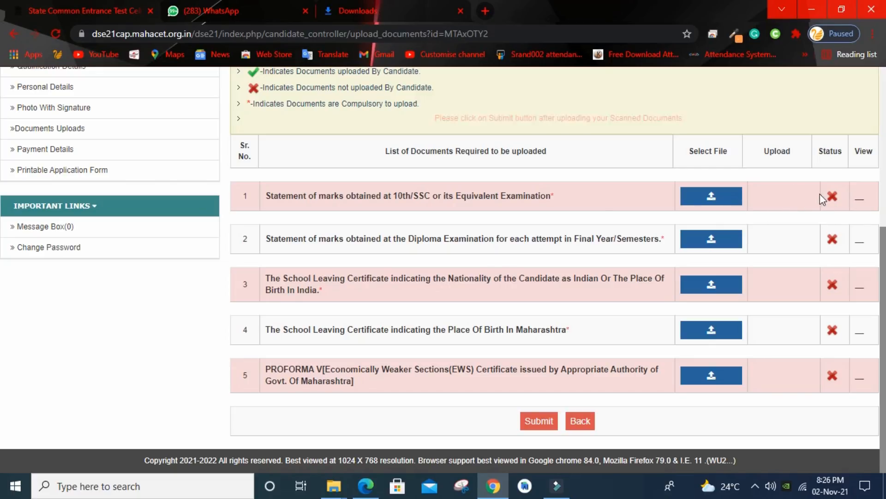
Step: Open Payment Details and review the 600 DSE 2021-22 Registration Fee page
click(44, 149)
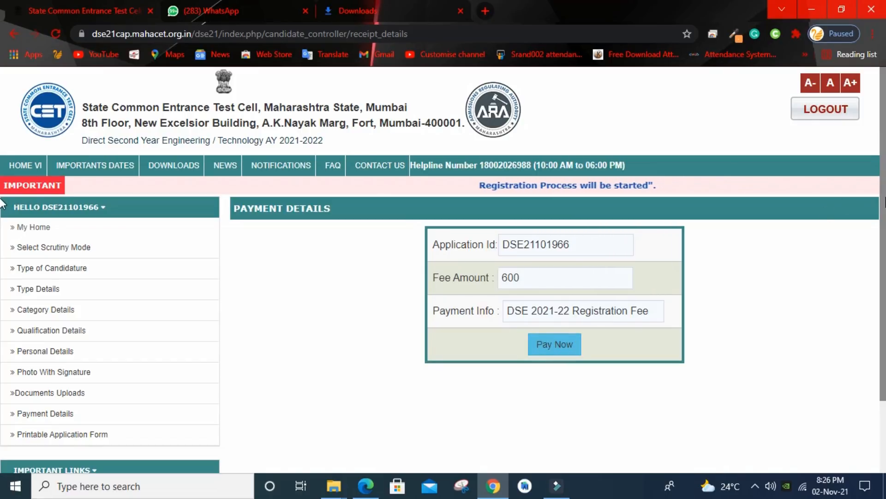
scroll(2, 212, down, 1)
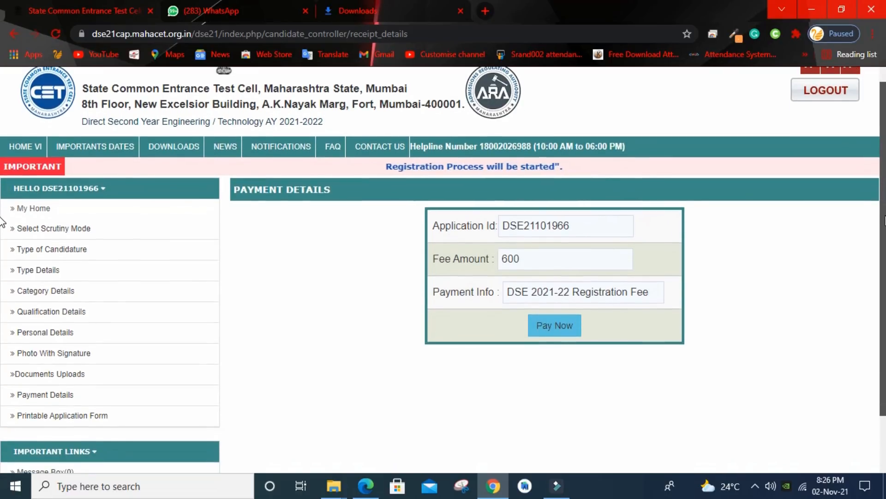
scroll(2, 223, down, 3)
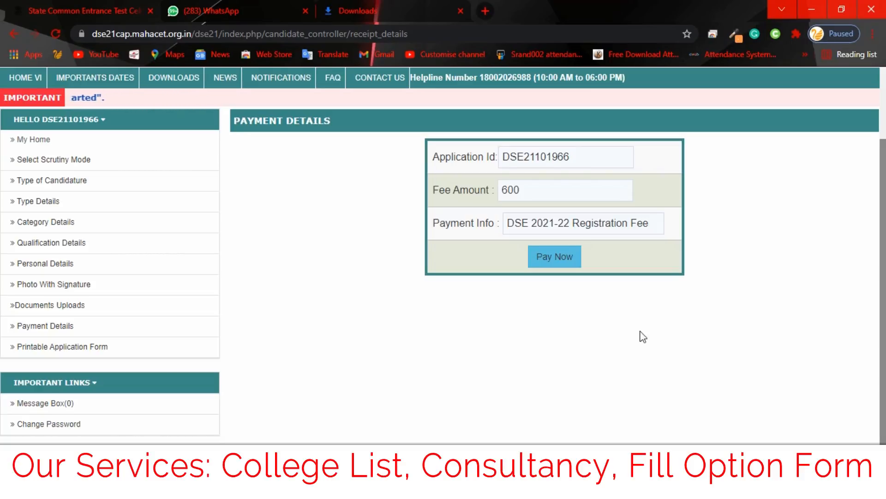
scroll(4, 372, up, 1)
Step: Return to Documents Uploads and scroll through the five not-yet-uploaded documents
click(61, 325)
scroll(4, 194, down, 2)
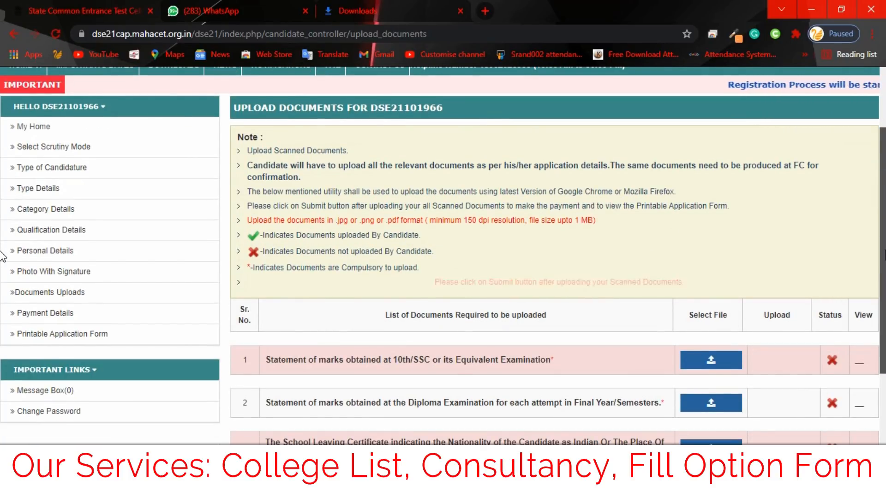
scroll(2, 336, down, 2)
scroll(2, 336, down, 1)
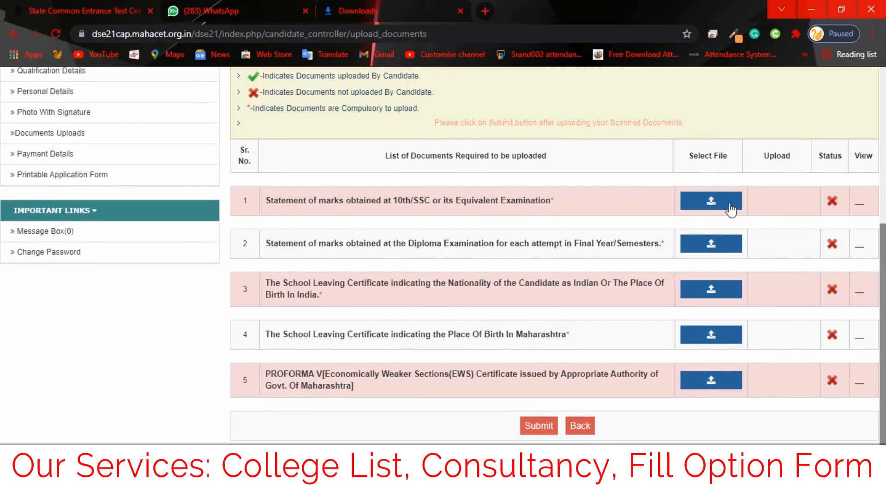
scroll(2, 365, up, 5)
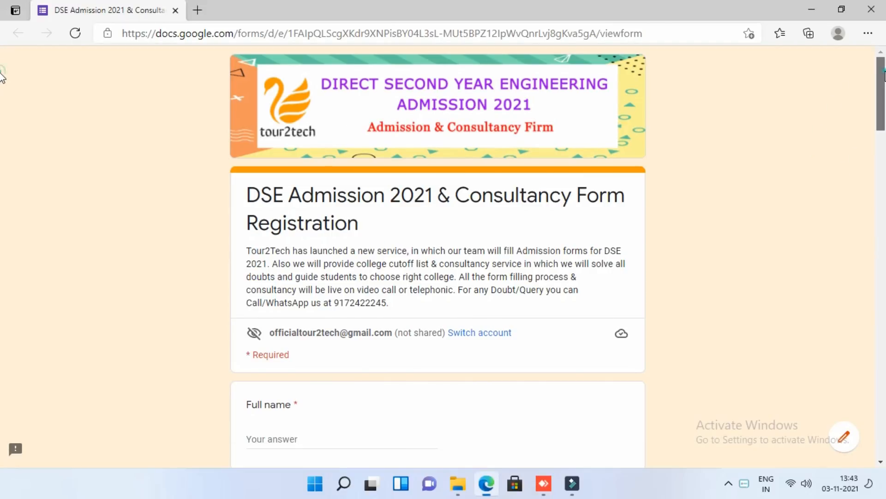
scroll(2, 82, down, 1)
scroll(2, 82, down, 5)
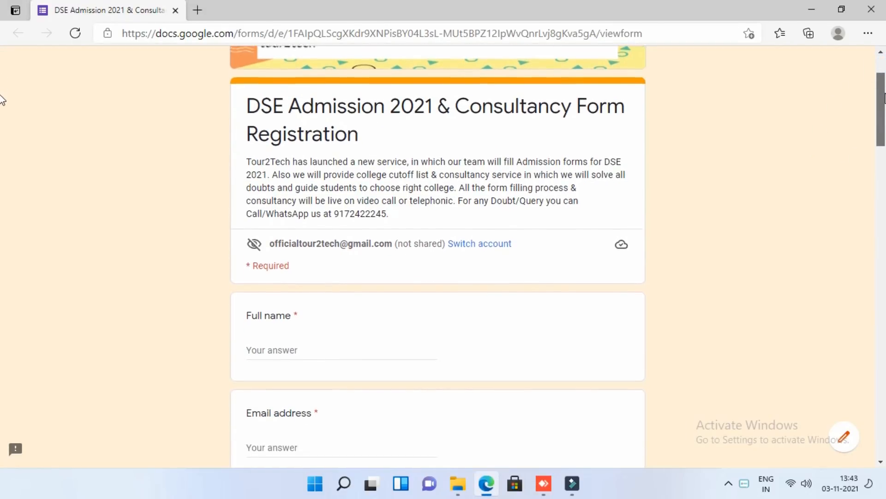
scroll(2, 117, down, 3)
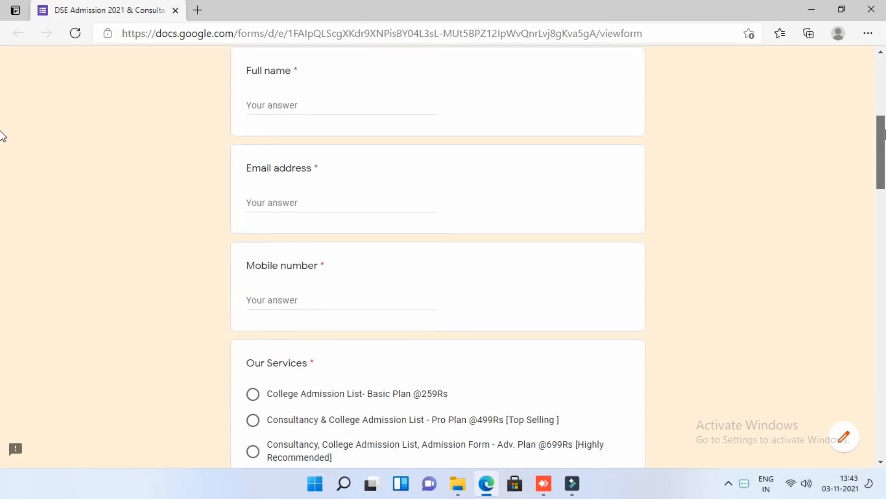
scroll(2, 145, down, 5)
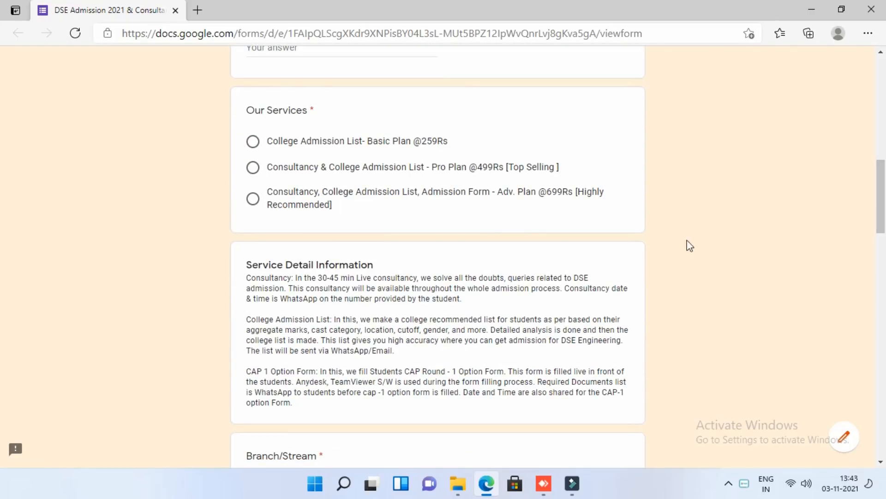
click(252, 202)
scroll(882, 225, down, 2)
drag(882, 225, 885, 323)
click(253, 169)
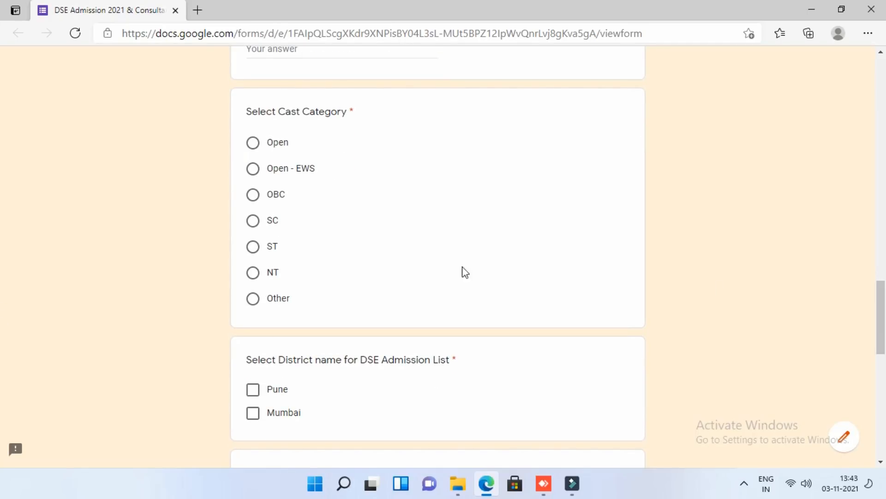
Step: Set caste category Open - EWS, tick Pune, and begin the diploma aggregate percentage
click(254, 168)
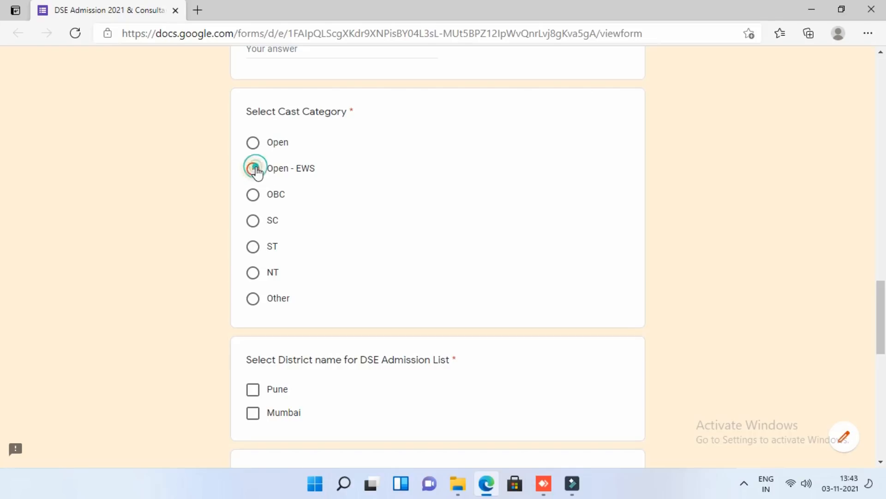
click(253, 391)
drag(882, 349, 883, 290)
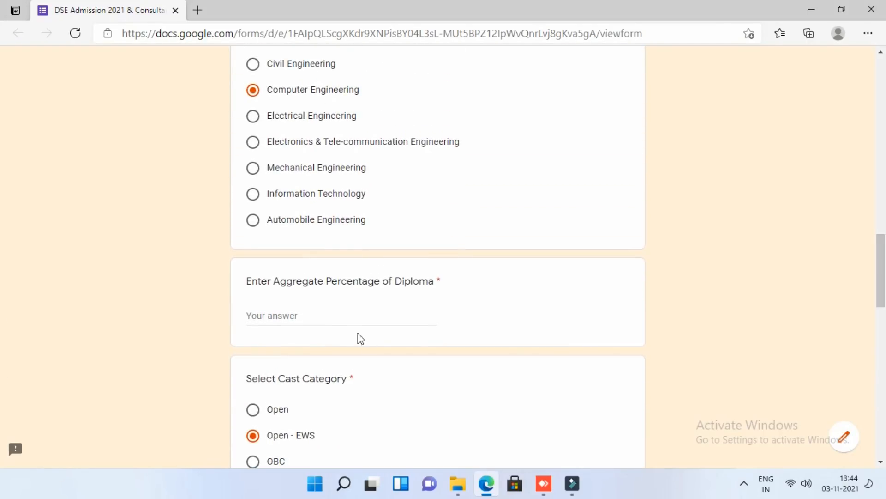
click(331, 316)
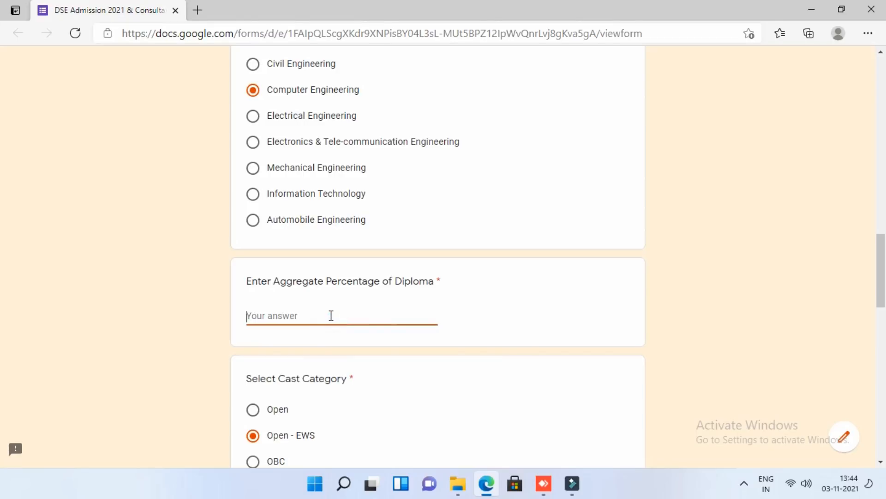
text(94.66)
drag(879, 286, 885, 109)
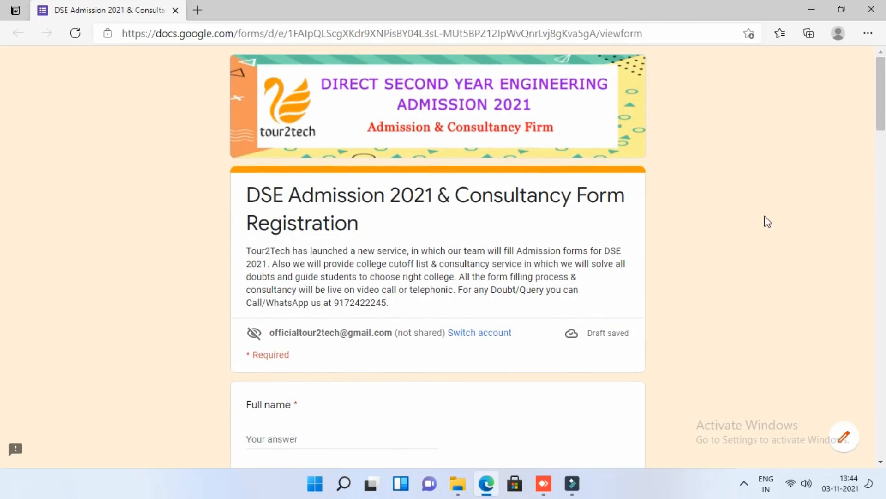